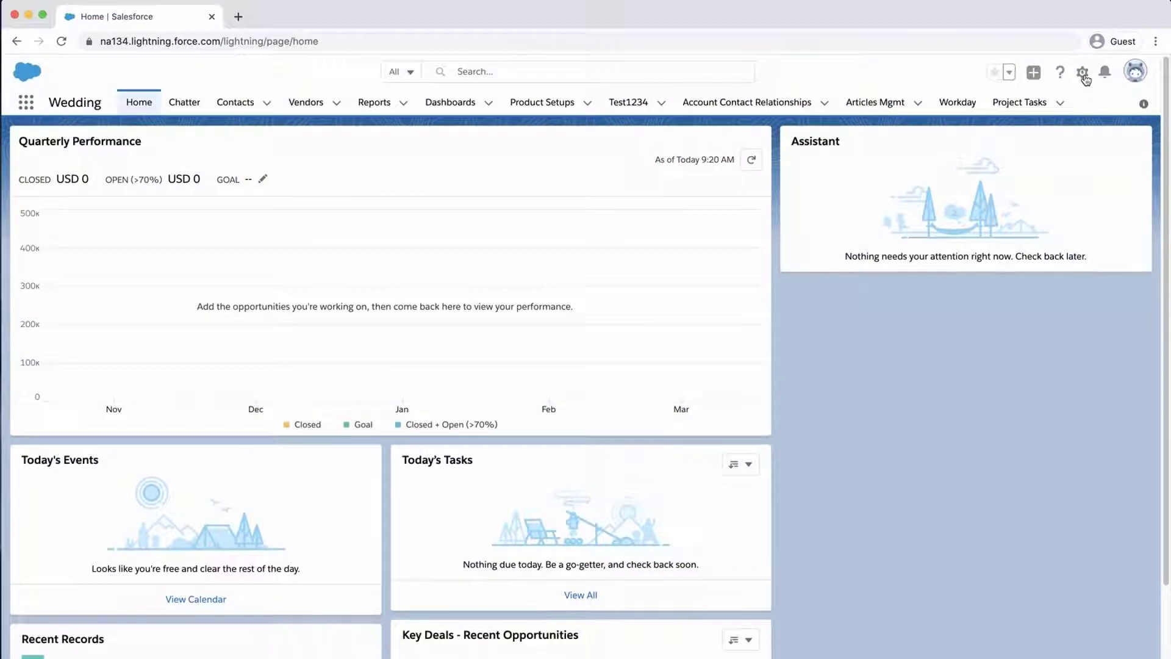
Step: Refresh FullSand as the Full sandbox LKMT2 with all object data and start activating it
{"action": "left_click", "coordinate": [1083, 74]}
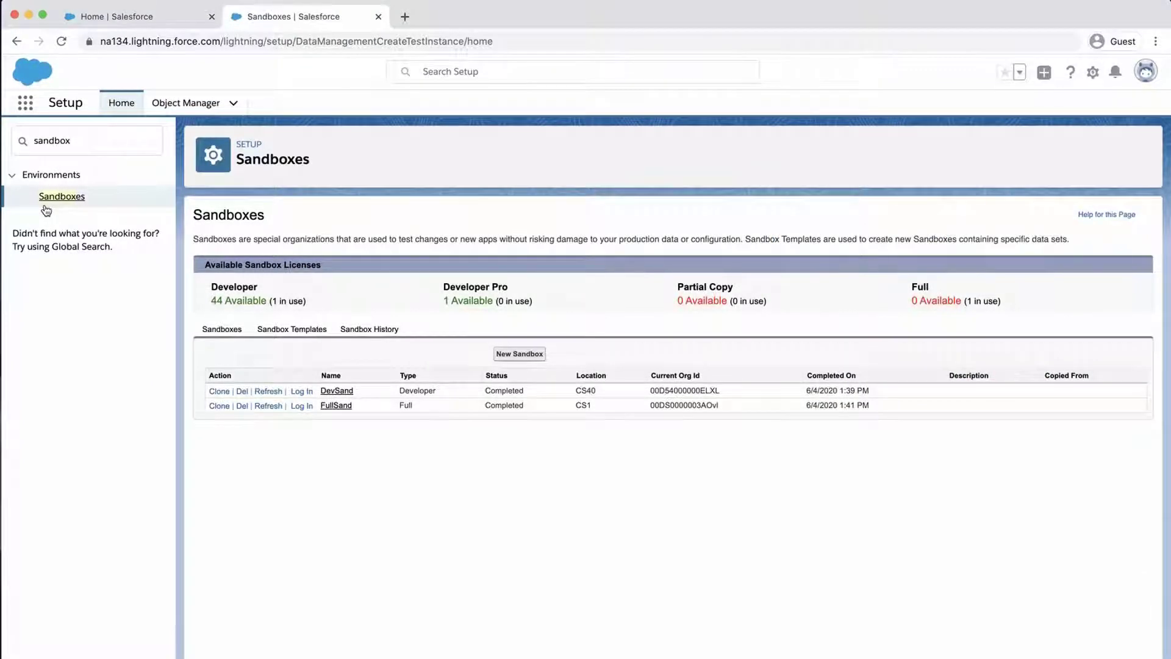
{"action": "left_click", "coordinate": [269, 406]}
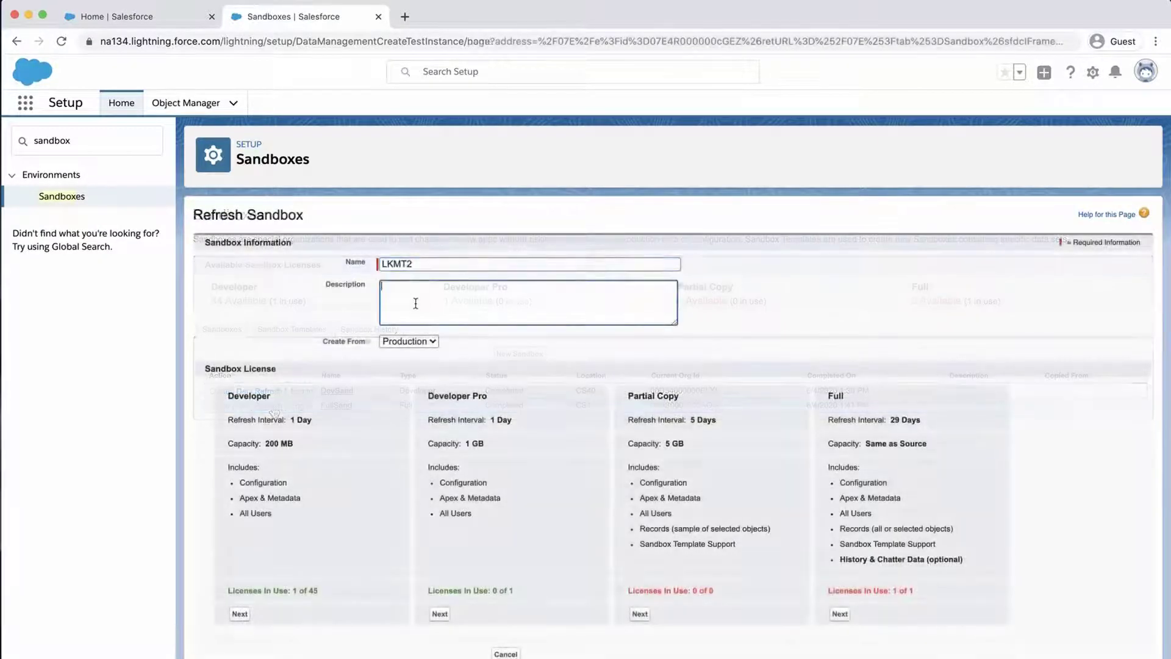
{"action": "left_click", "coordinate": [839, 614]}
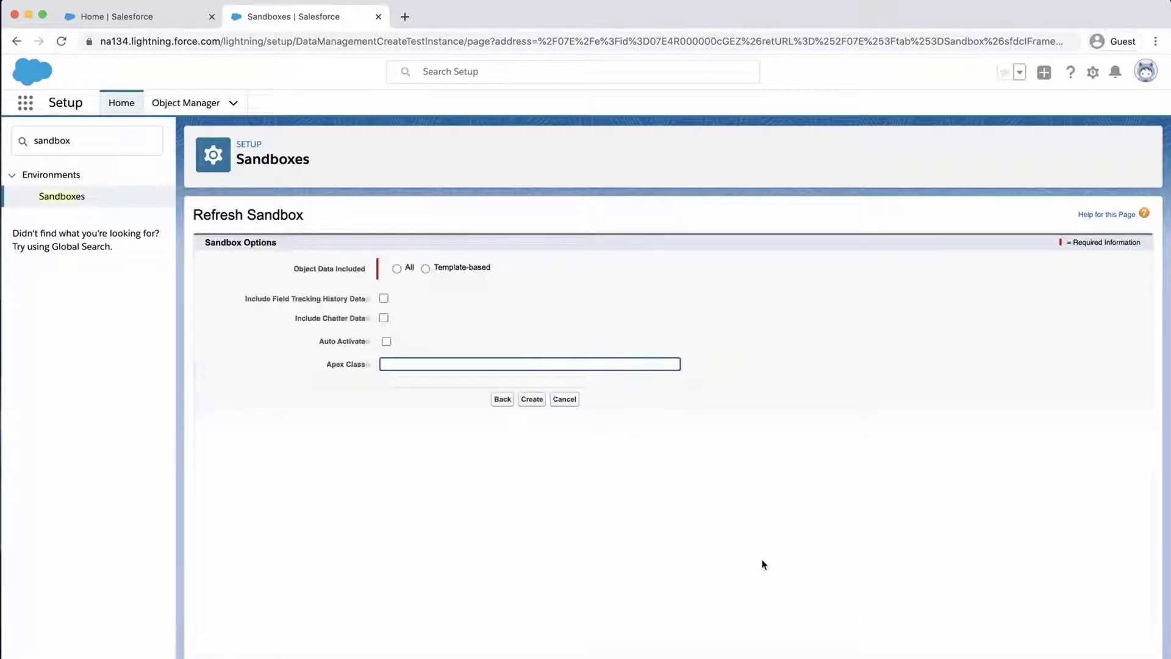
{"action": "left_click", "coordinate": [396, 268]}
{"action": "left_click", "coordinate": [537, 404]}
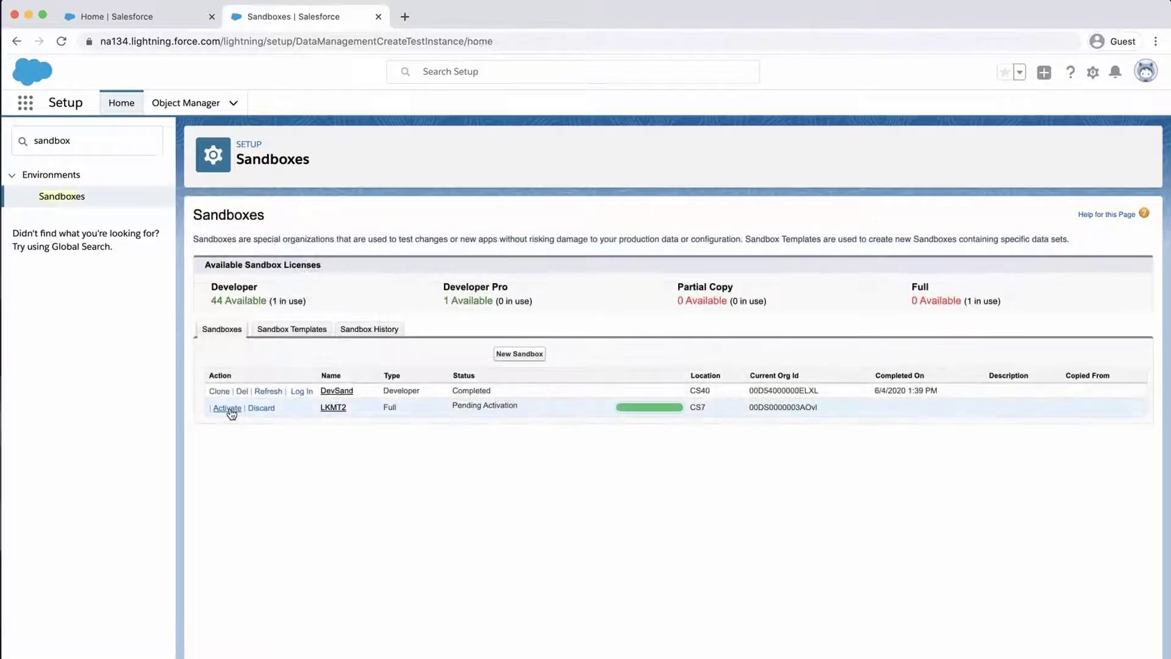
{"action": "left_click", "coordinate": [228, 408]}
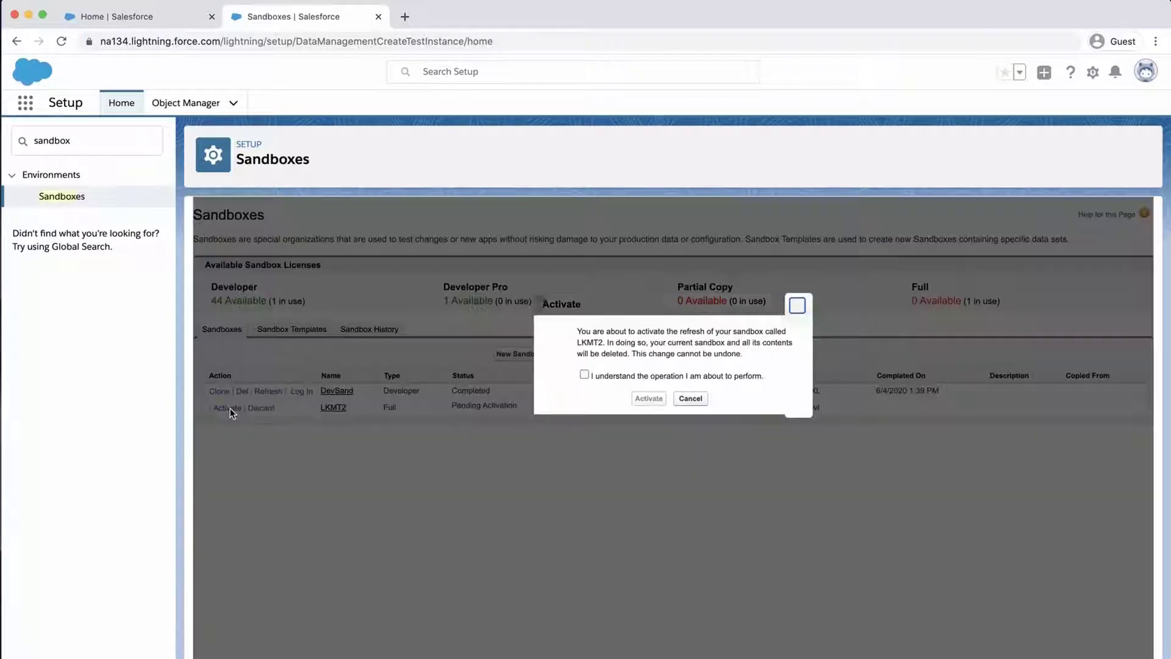
Step: Confirm the LKMT2 activation, then read through the 'Plan and Sandbox Test Your Migration' help article
{"action": "left_click", "coordinate": [585, 374]}
{"action": "left_click", "coordinate": [648, 398]}
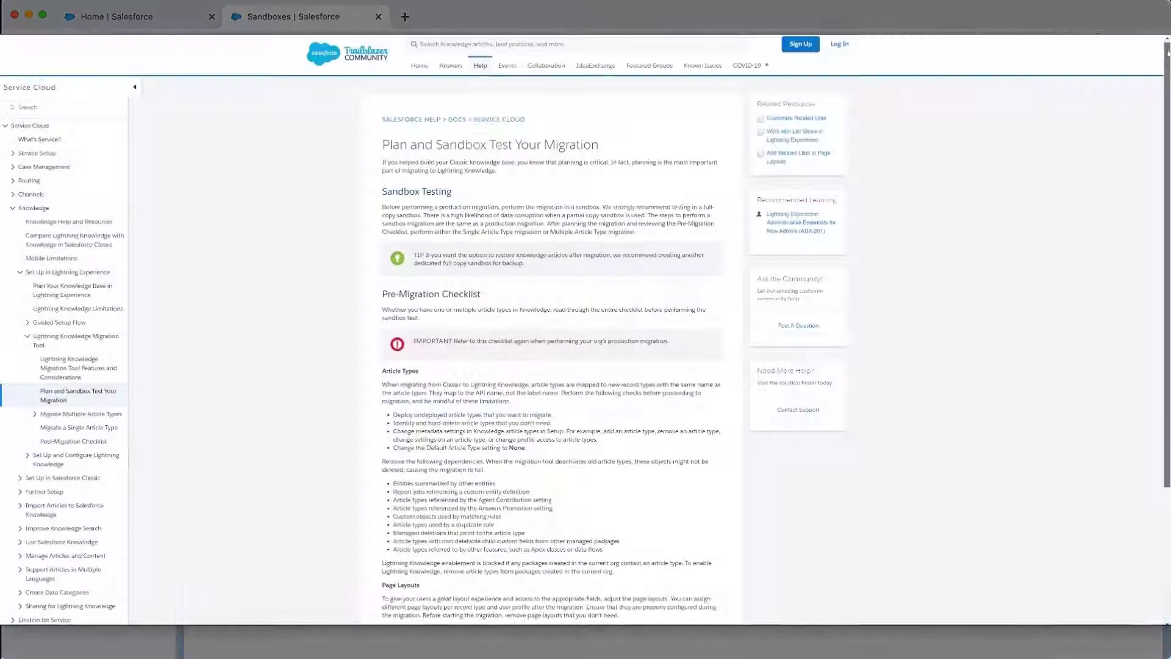
{"action": "left_click_drag", "start_coordinate": [1168, 52], "coordinate": [1165, 108]}
{"action": "scroll", "coordinate": [1061, 132], "scroll_direction": "down", "scroll_amount": 2}
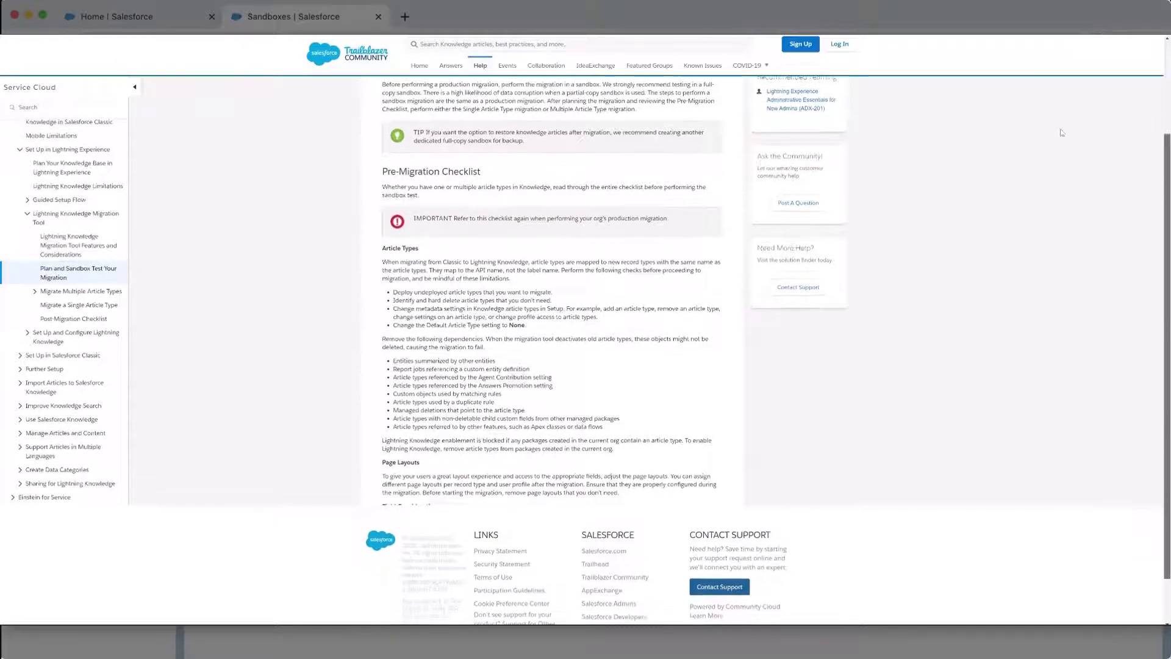
{"action": "scroll", "coordinate": [927, 150], "scroll_direction": "down", "scroll_amount": 1}
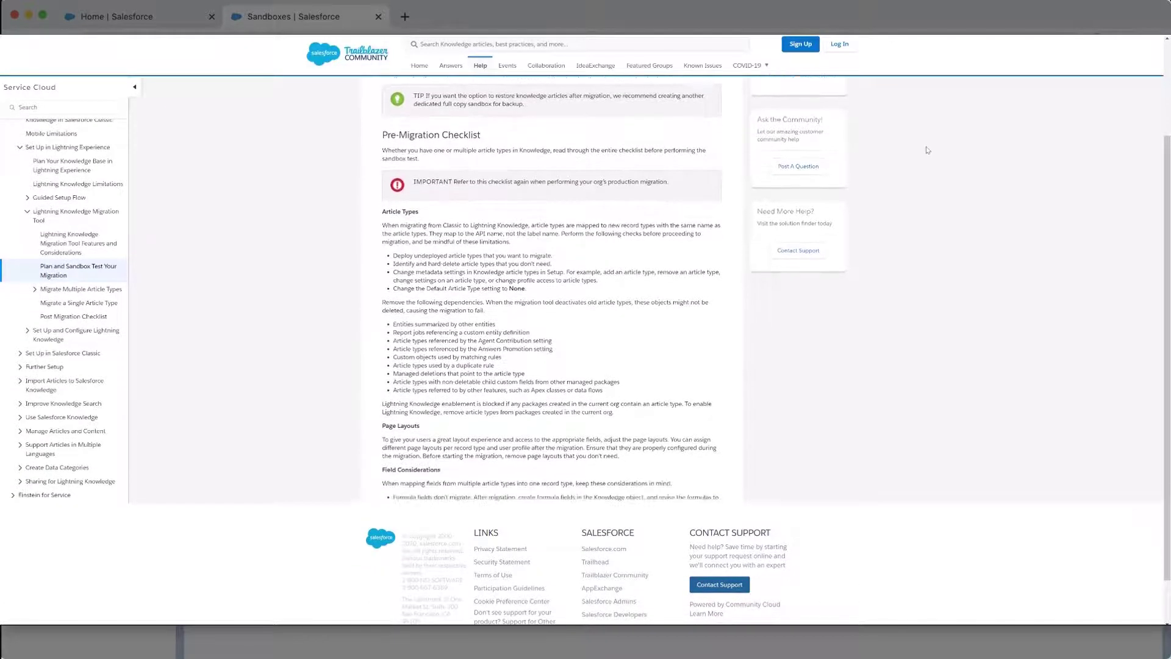
{"action": "scroll", "coordinate": [927, 150], "scroll_direction": "down", "scroll_amount": 1}
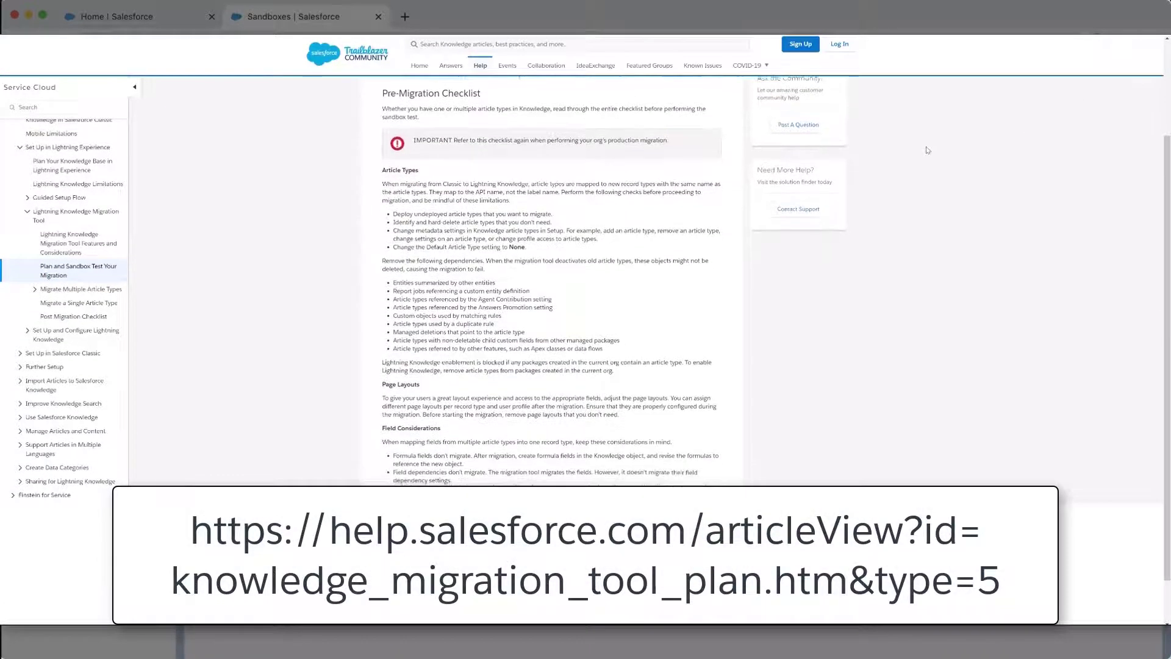
{"action": "scroll", "coordinate": [927, 150], "scroll_direction": "down", "scroll_amount": 1}
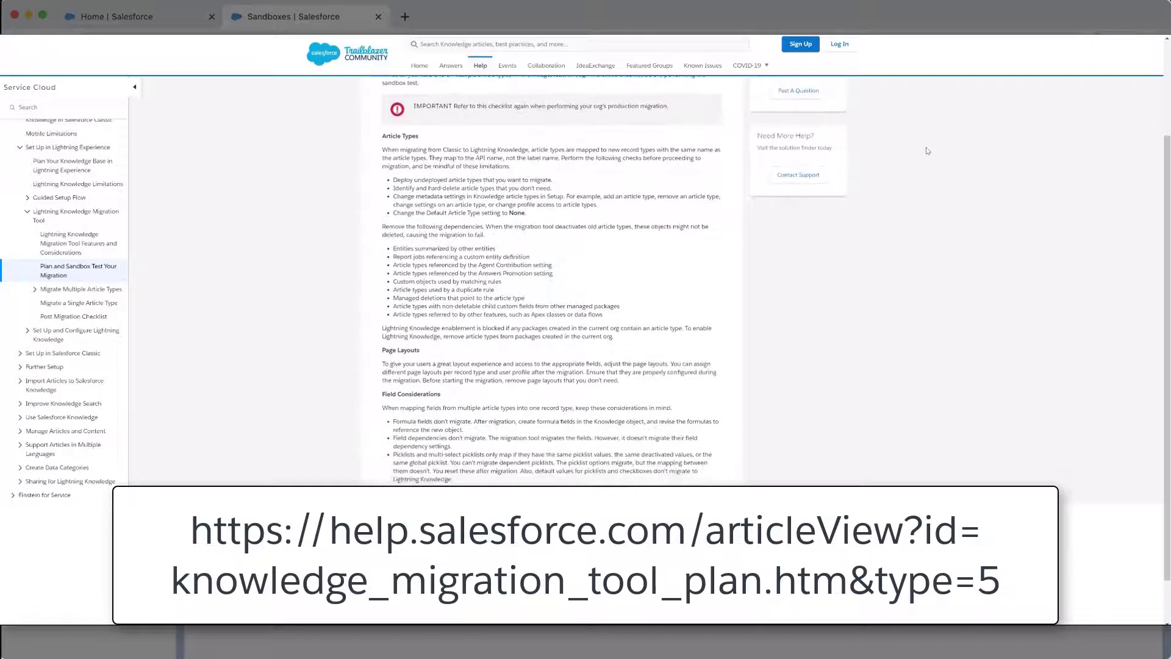
{"action": "scroll", "coordinate": [927, 150], "scroll_direction": "down", "scroll_amount": 1}
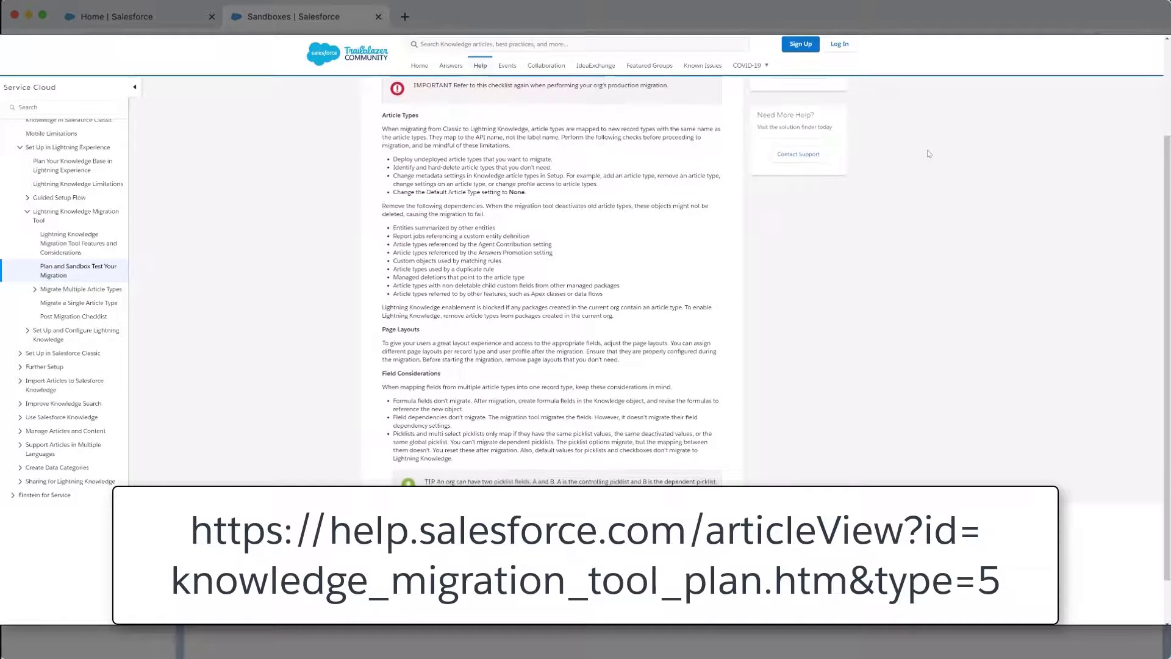
{"action": "scroll", "coordinate": [929, 154], "scroll_direction": "down", "scroll_amount": 1}
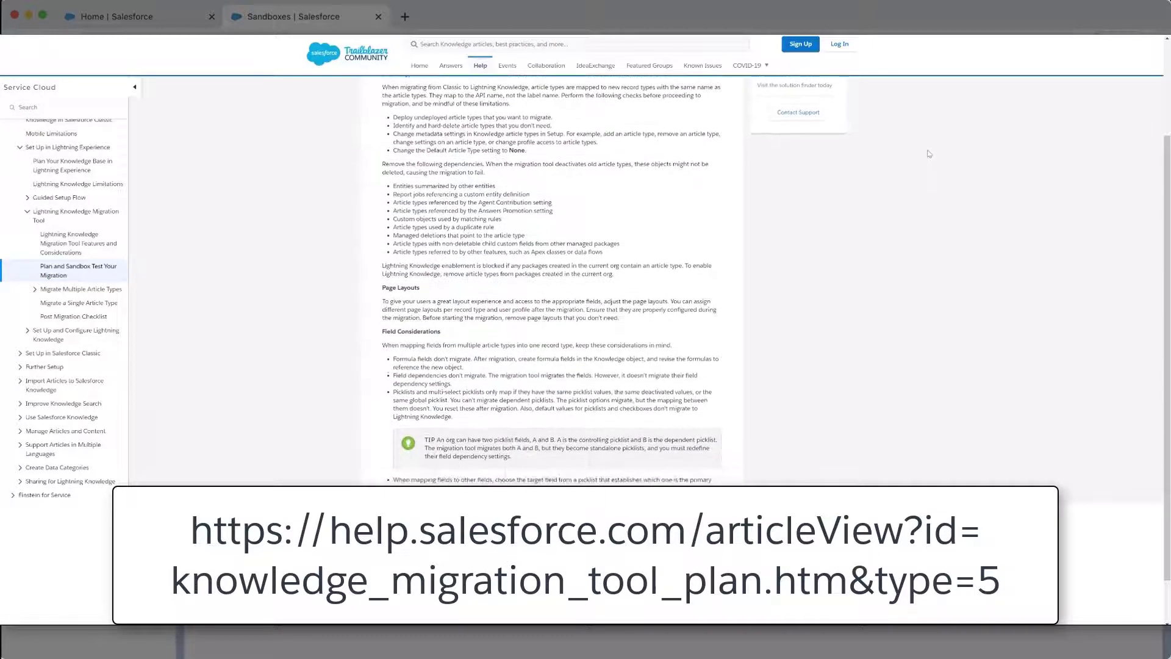
{"action": "scroll", "coordinate": [929, 154], "scroll_direction": "down", "scroll_amount": 1}
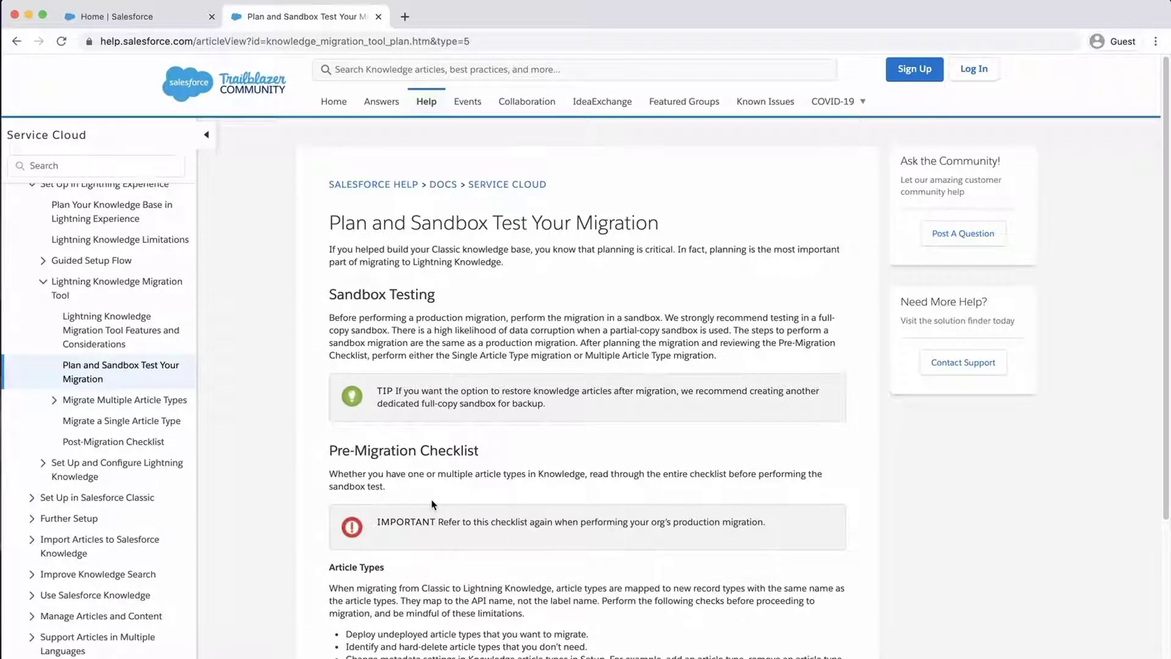
{"action": "scroll", "coordinate": [427, 519], "scroll_direction": "down", "scroll_amount": 15}
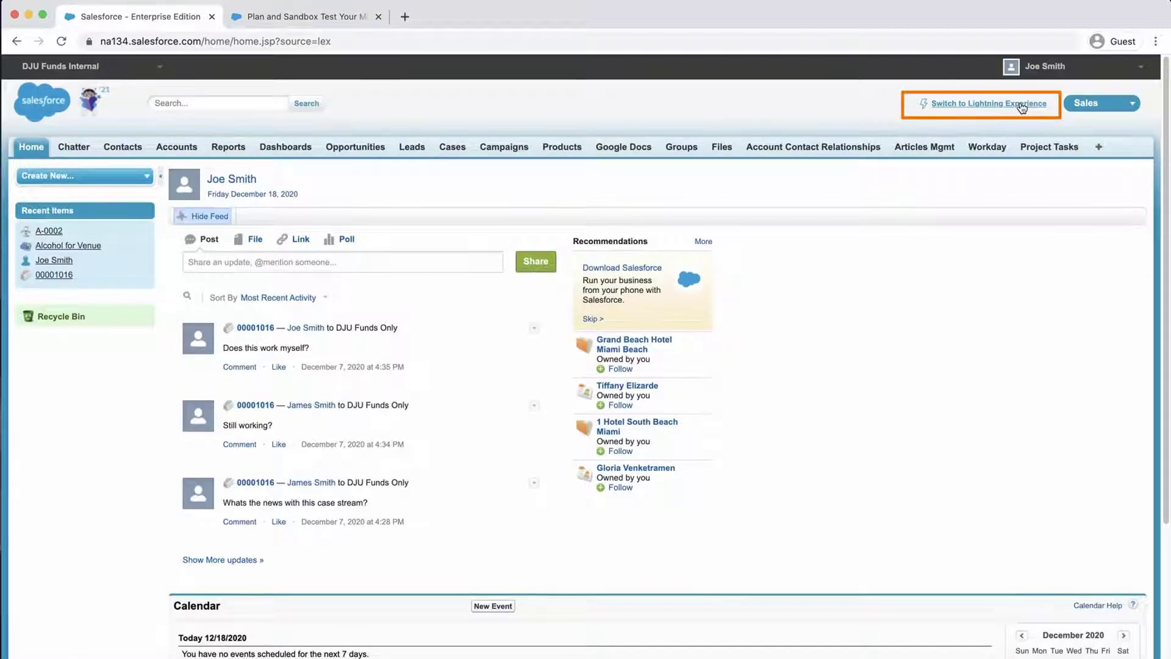
Step: Switch to Lightning Experience and open the Lightning Knowledge Migration Assistant from Setup, searching 'migration'
{"action": "left_click", "coordinate": [1022, 108]}
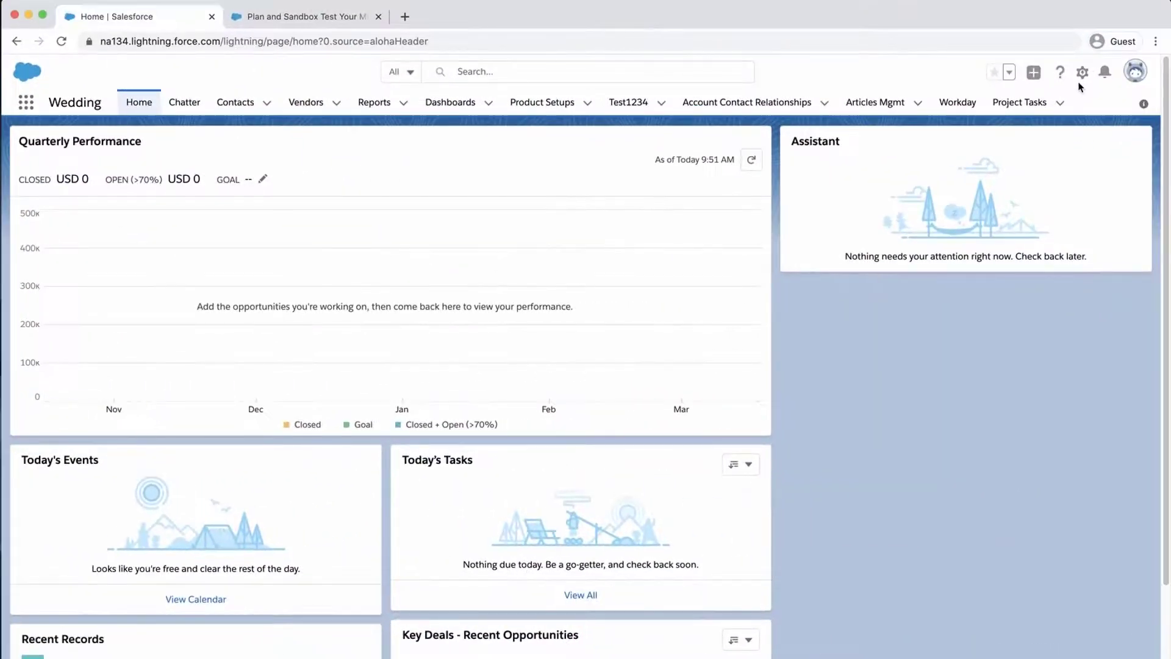
{"action": "left_click", "coordinate": [1082, 72]}
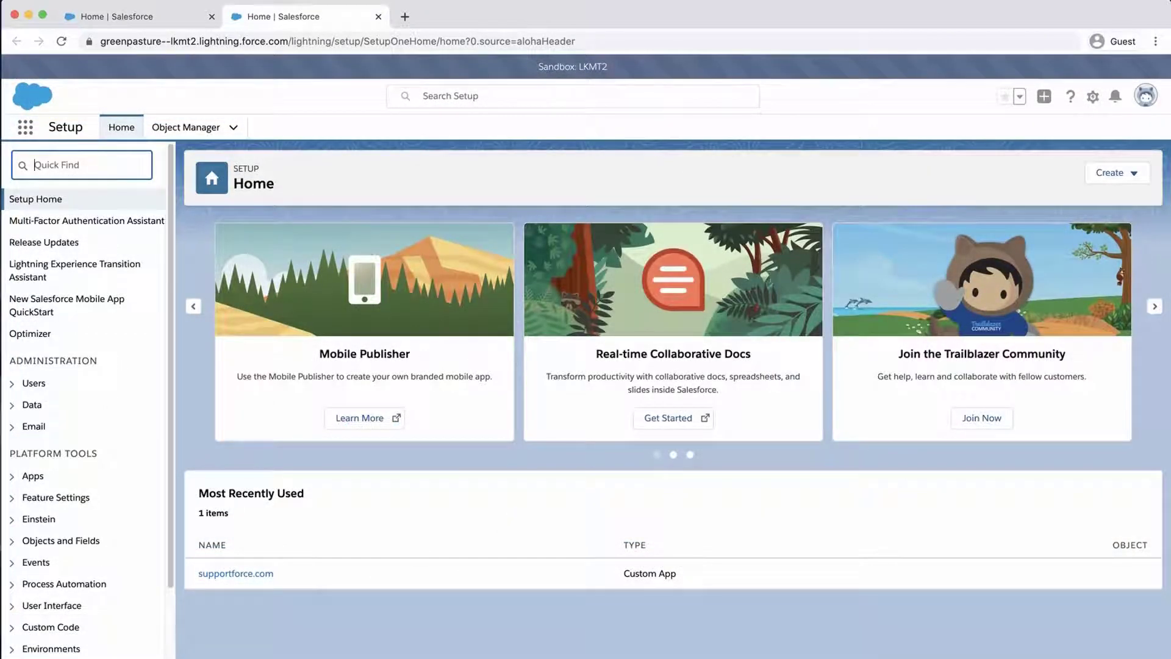
{"action": "type", "text": "migration"}
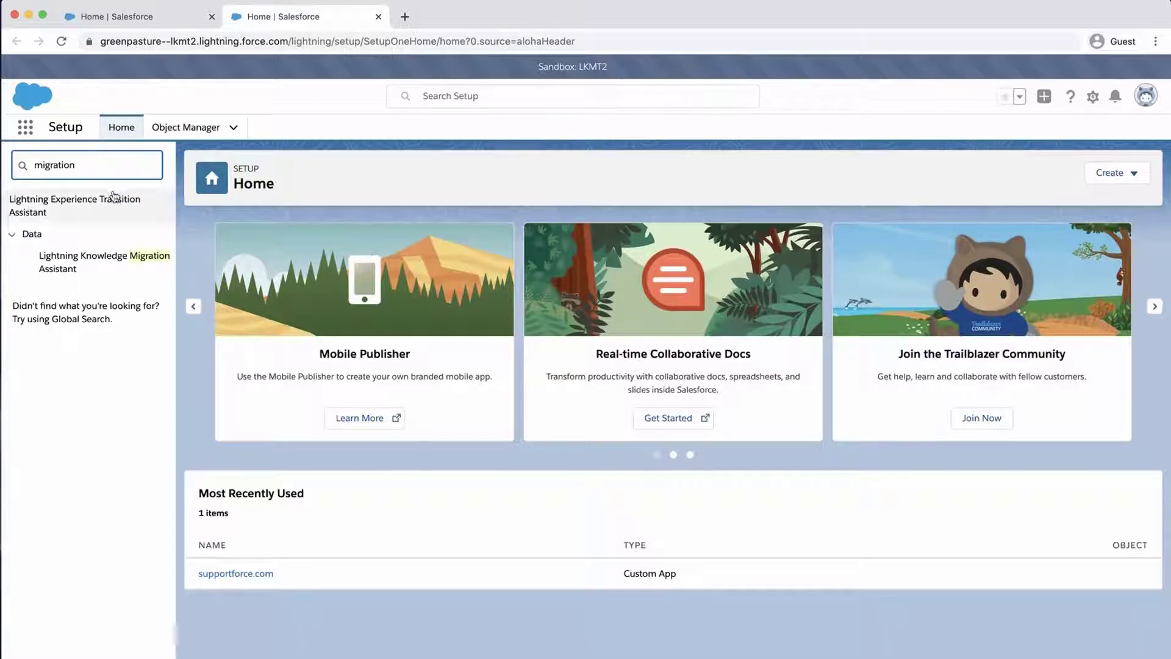
{"action": "left_click", "coordinate": [107, 255]}
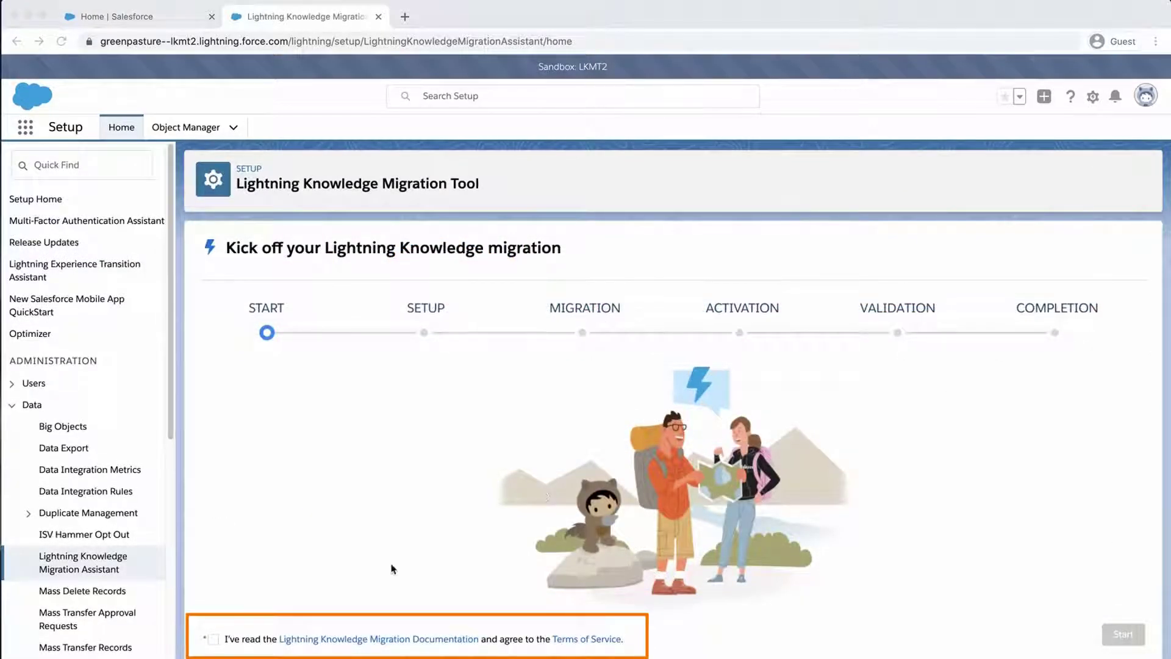
Step: Agree to the migration documentation terms and start the Migration Setup for KnowledgeBase, HowTO and FAQ
{"action": "left_click", "coordinate": [215, 642]}
{"action": "left_click", "coordinate": [214, 641]}
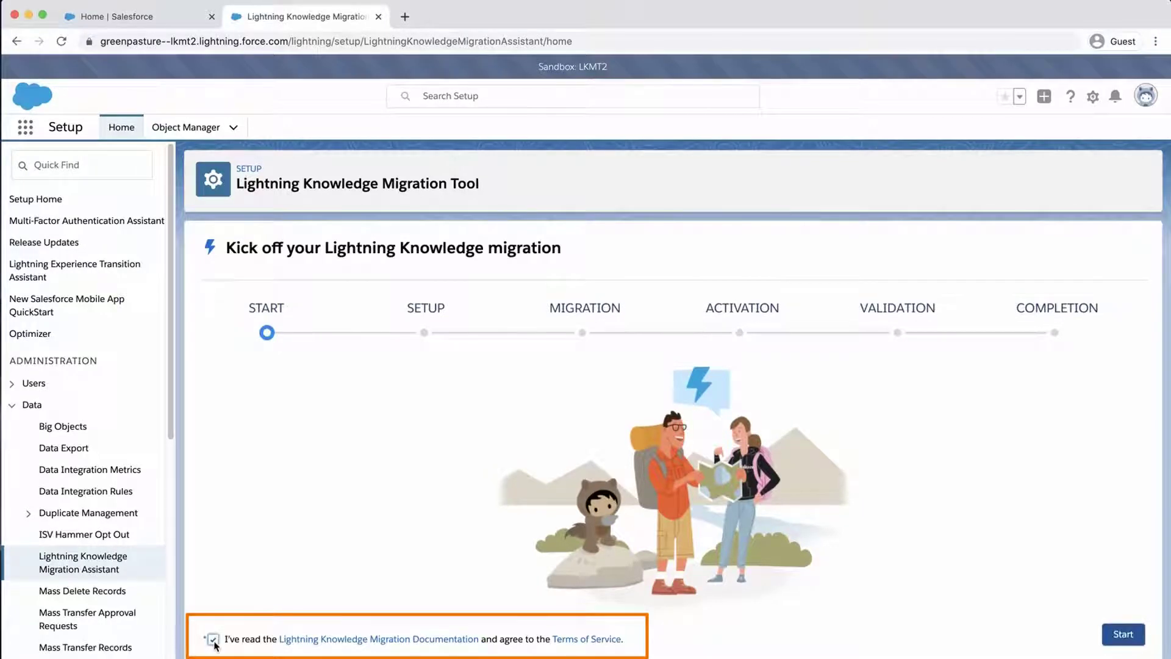
{"action": "left_click", "coordinate": [1110, 635]}
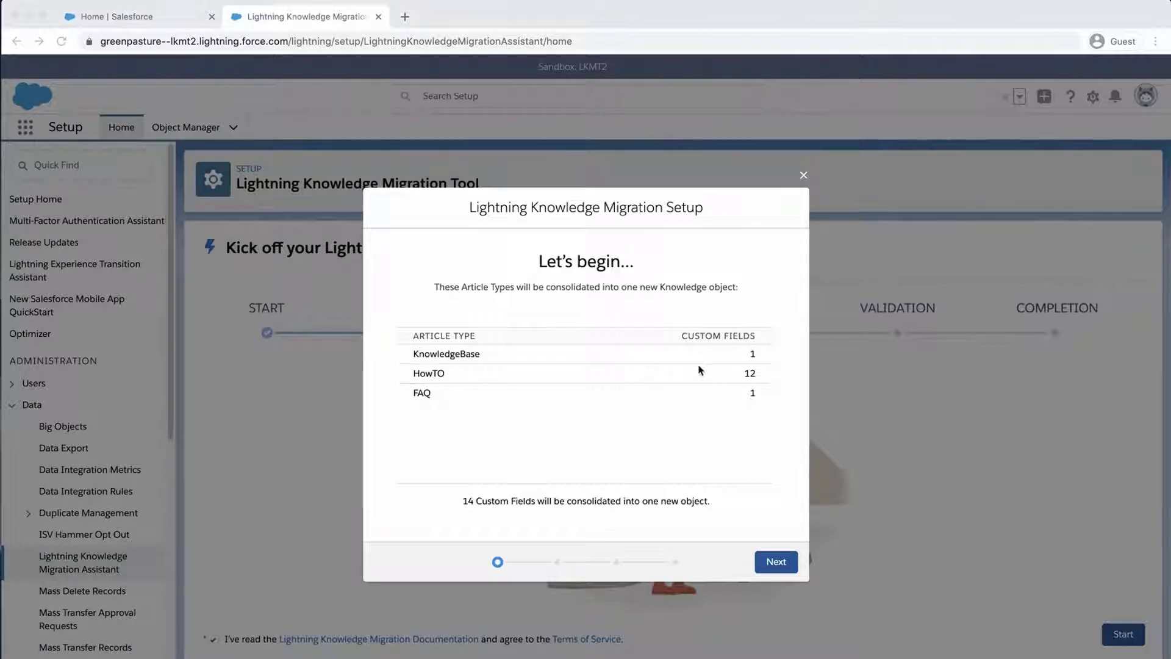
{"action": "left_click", "coordinate": [769, 563]}
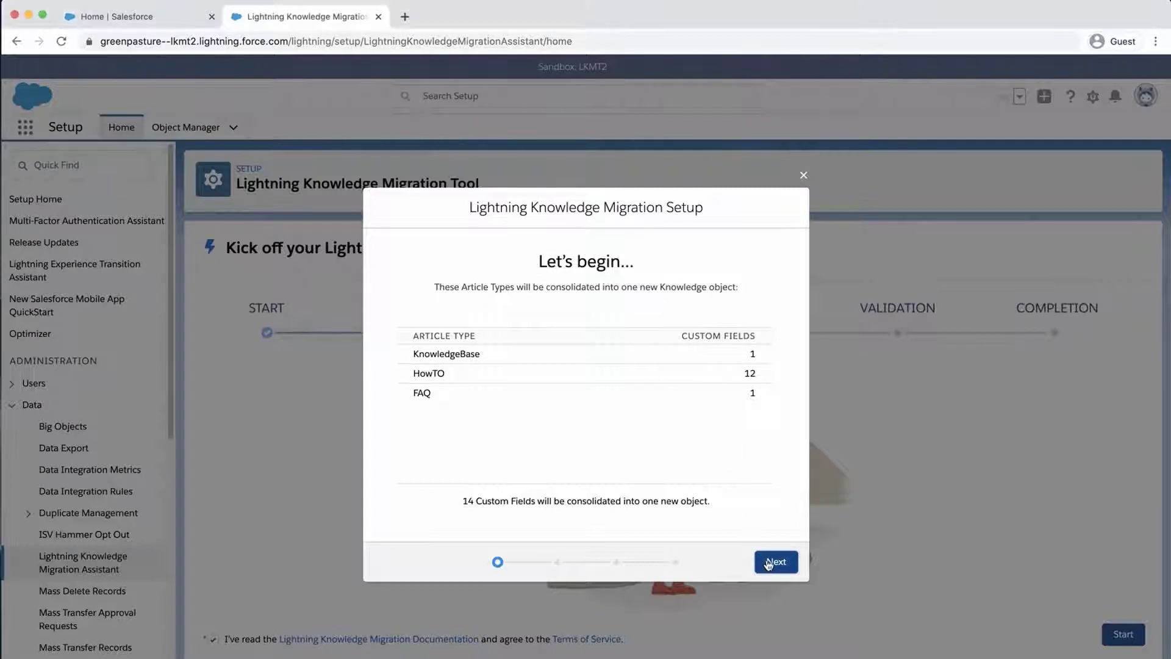
Step: Check the HowTO and FAQ field mappings, leaving FAQ Step by Step mapped to FAQ_Step by Step
{"action": "left_click", "coordinate": [769, 562]}
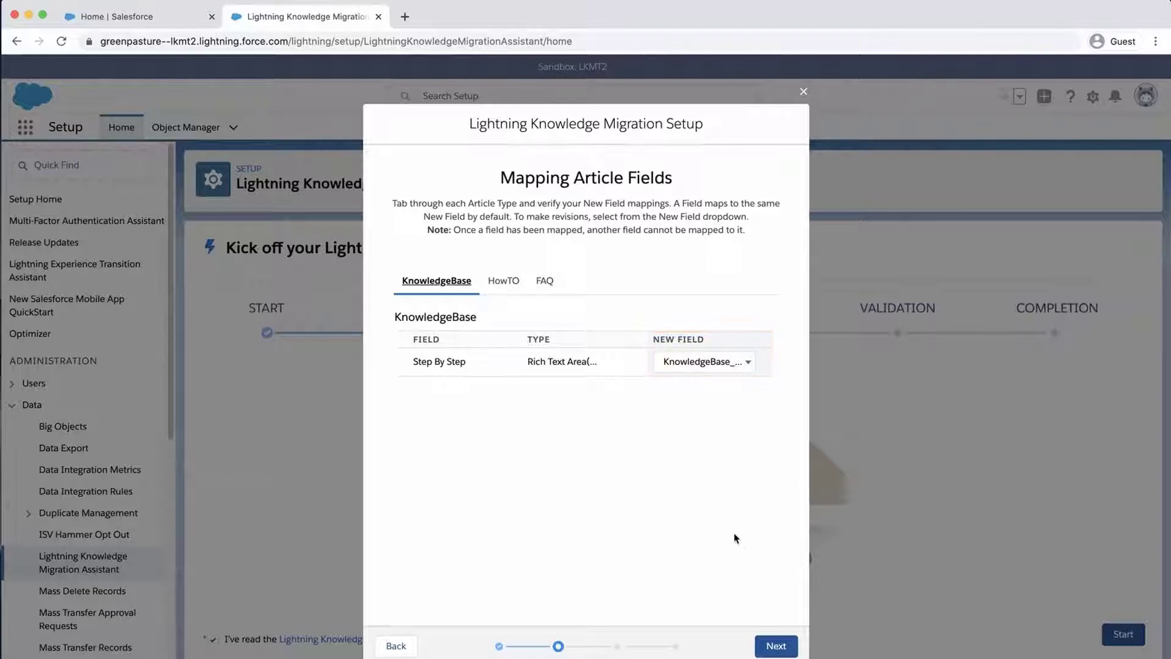
{"action": "left_click", "coordinate": [502, 280]}
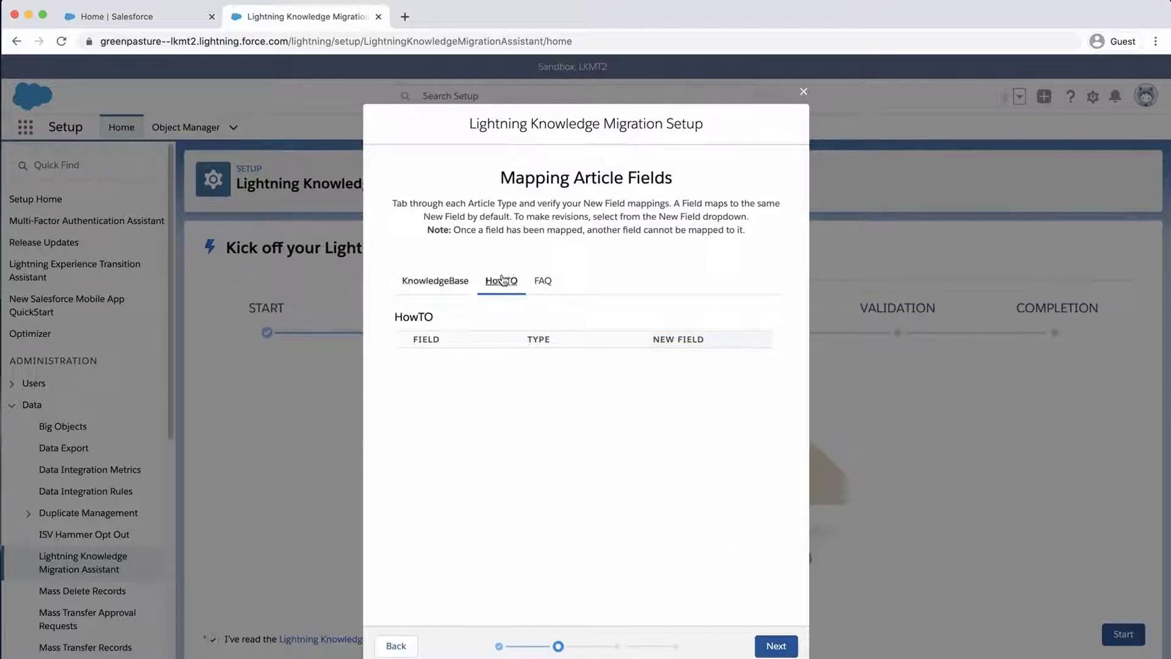
{"action": "left_click", "coordinate": [540, 282]}
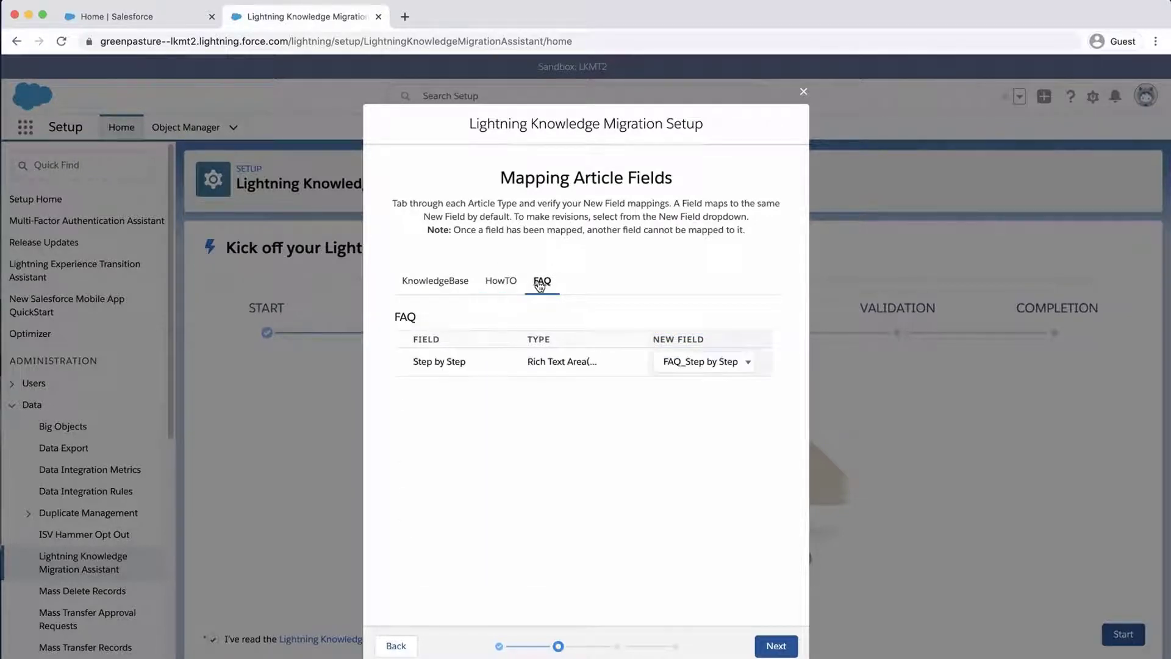
{"action": "left_click", "coordinate": [689, 362]}
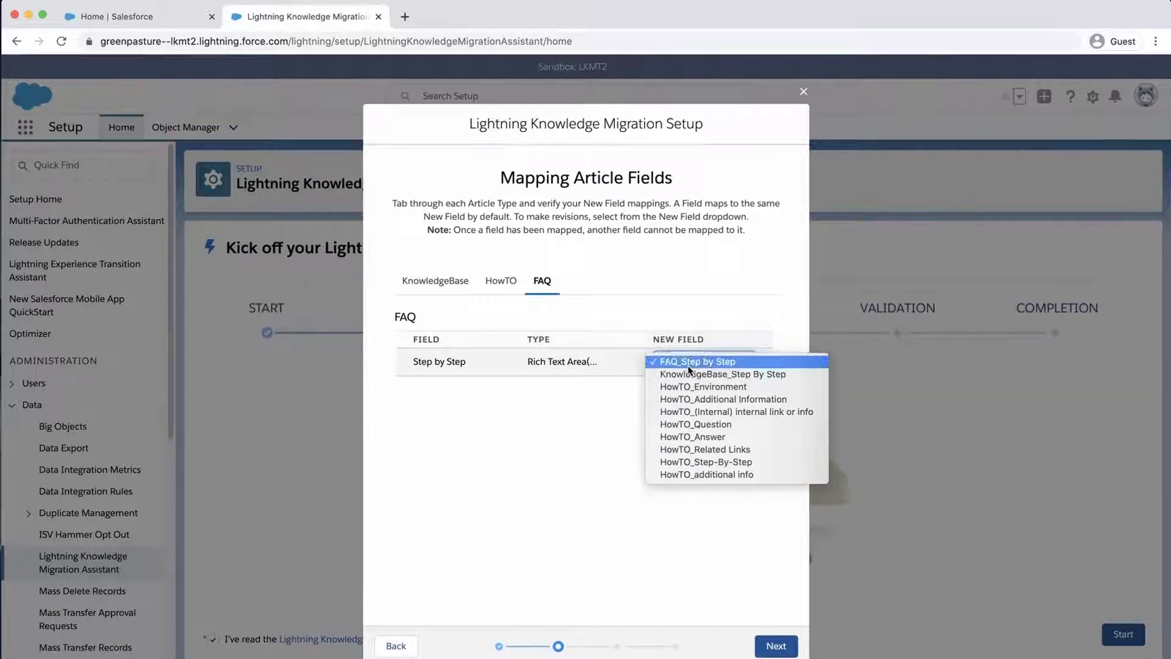
{"action": "left_click", "coordinate": [689, 322]}
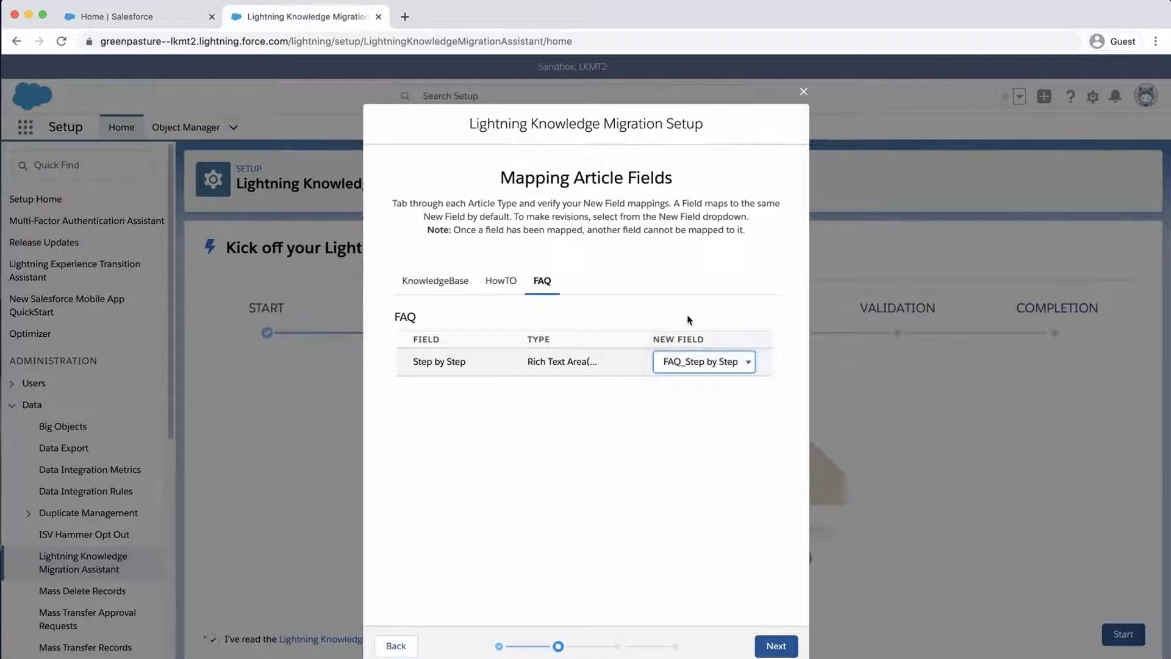
Step: Set Default File Visibility to All users and begin the data migration
{"action": "left_click", "coordinate": [777, 645]}
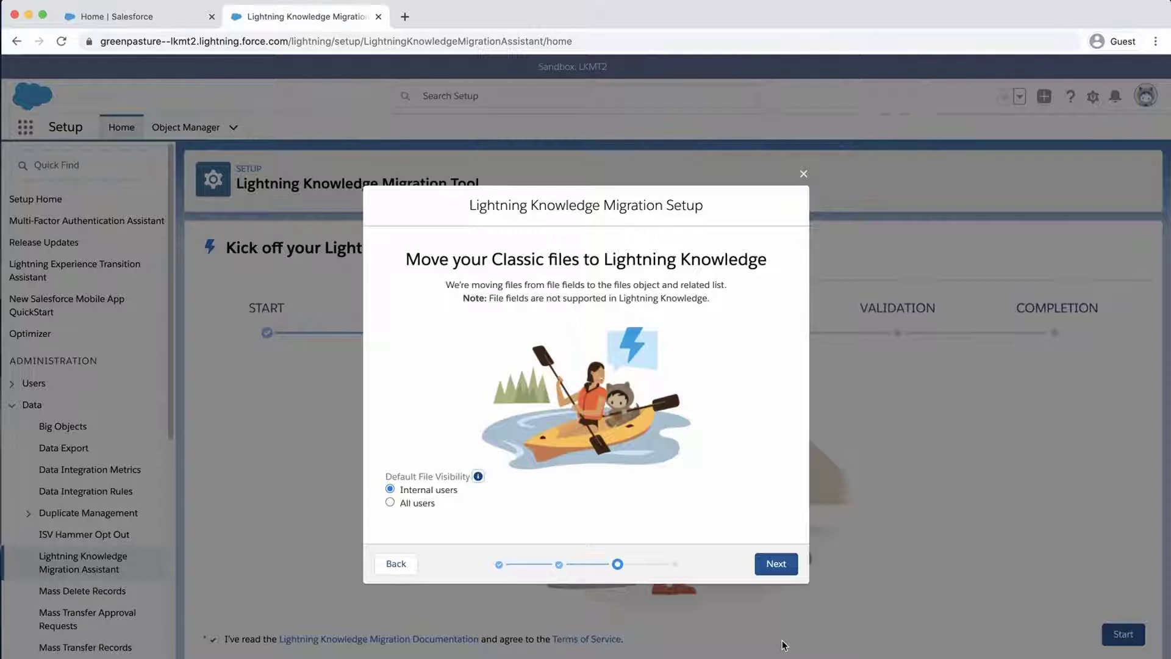
{"action": "left_click", "coordinate": [390, 502]}
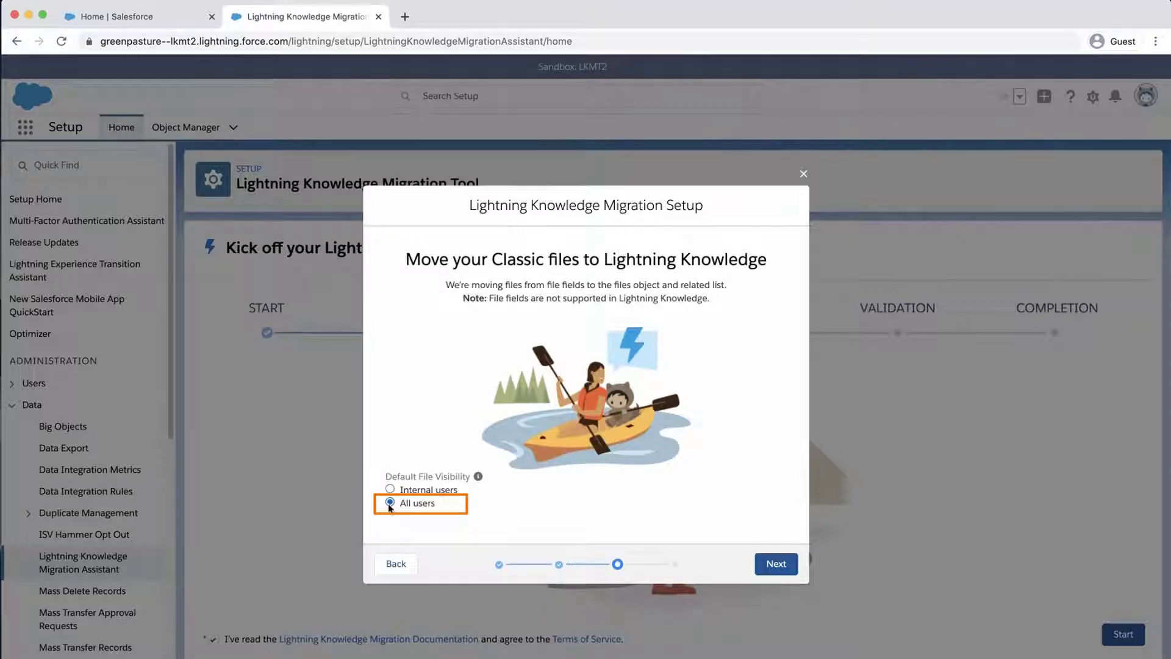
{"action": "left_click", "coordinate": [770, 564]}
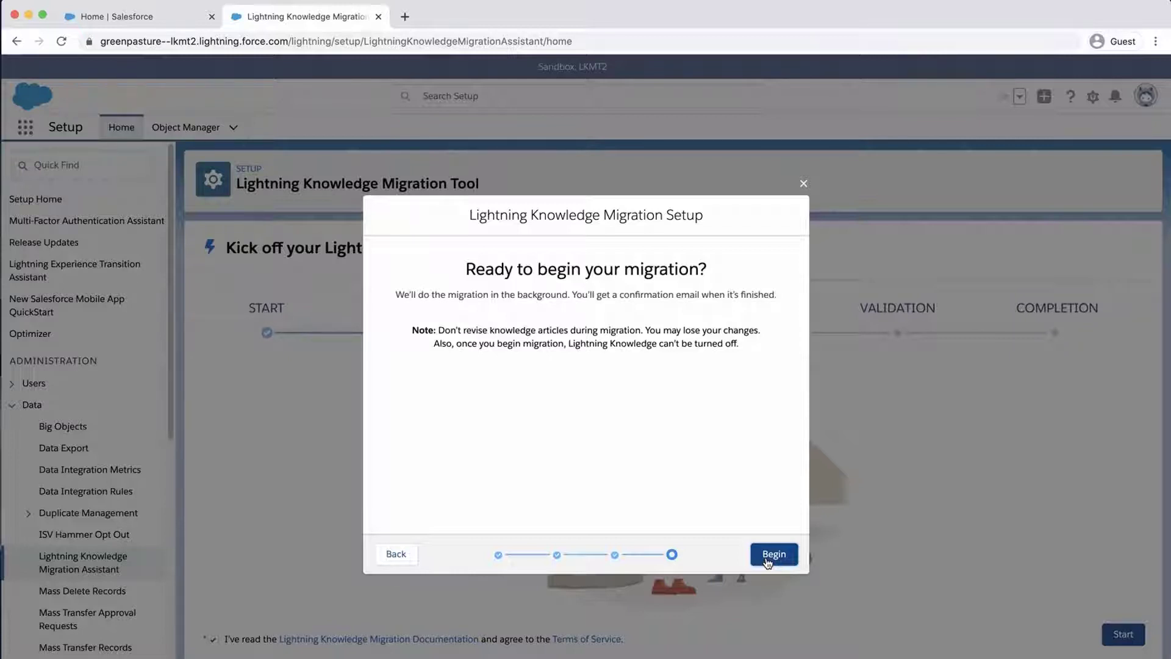
{"action": "left_click", "coordinate": [772, 554]}
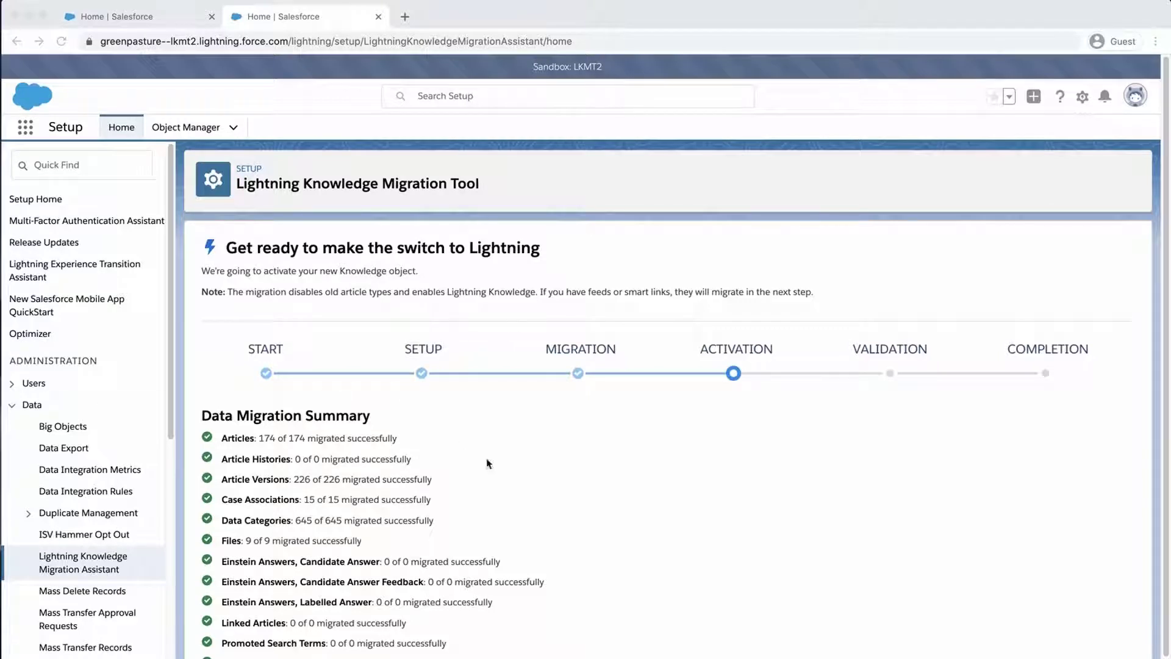
Step: Review the Data Migration Summary, confirming 174 of 174 articles and all other items migrated
{"action": "left_click", "coordinate": [703, 515]}
{"action": "scroll", "coordinate": [705, 514], "scroll_direction": "down", "scroll_amount": 2}
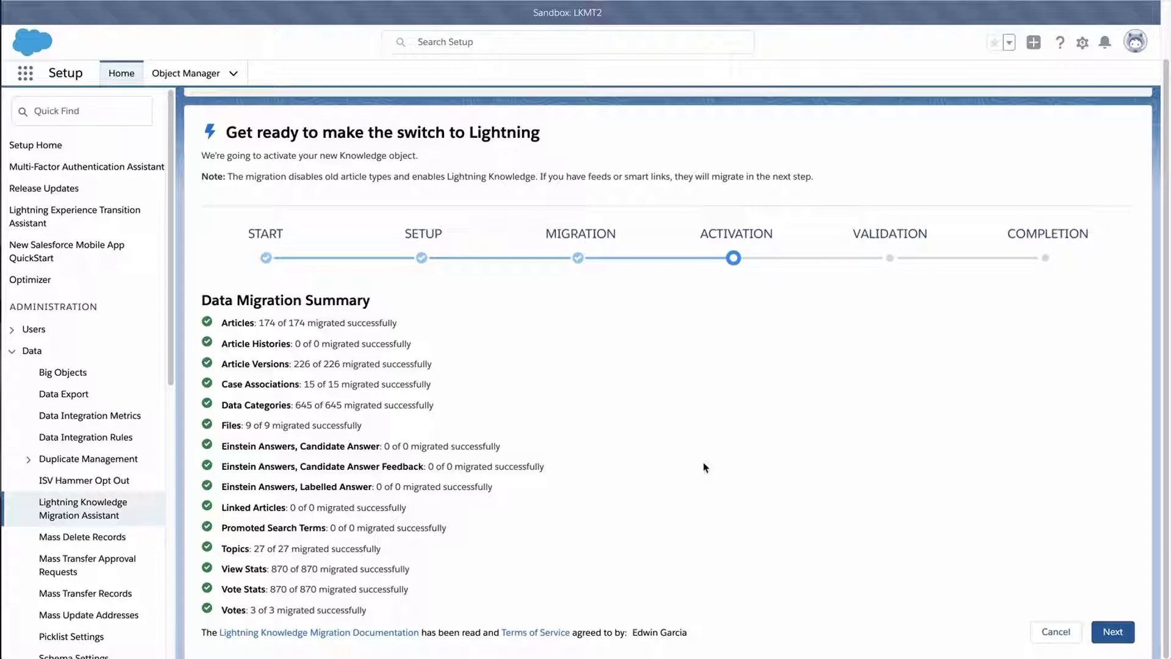
Step: Activate Lightning Knowledge and confirm in the Activate? dialog
{"action": "left_click", "coordinate": [1112, 631]}
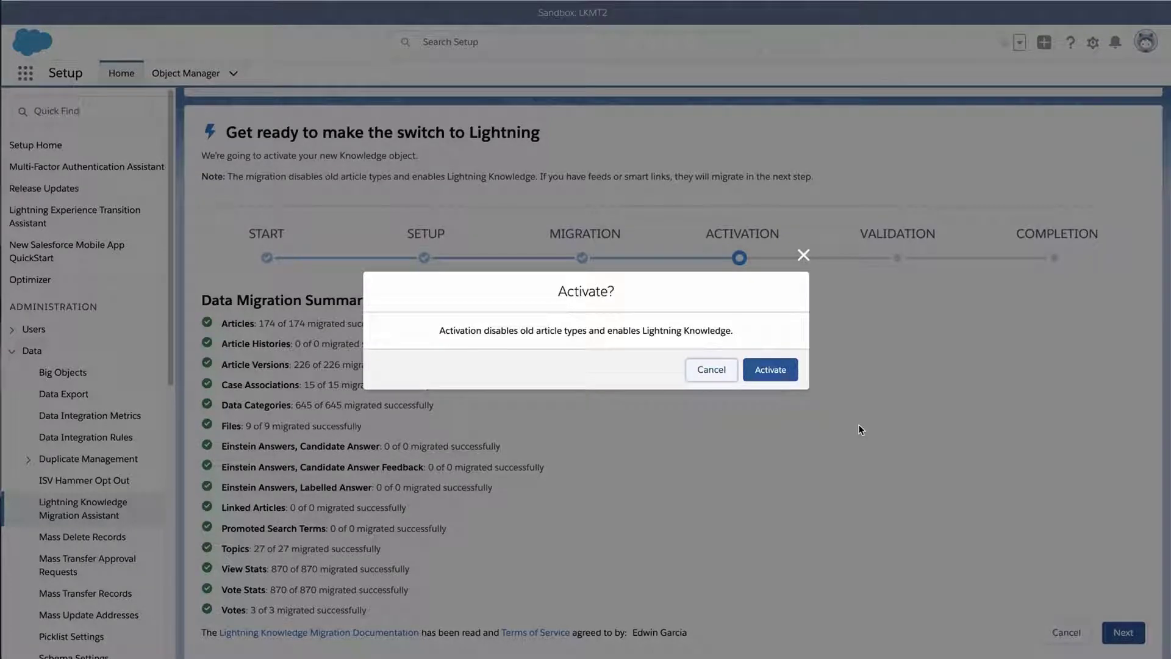
{"action": "left_click", "coordinate": [771, 370]}
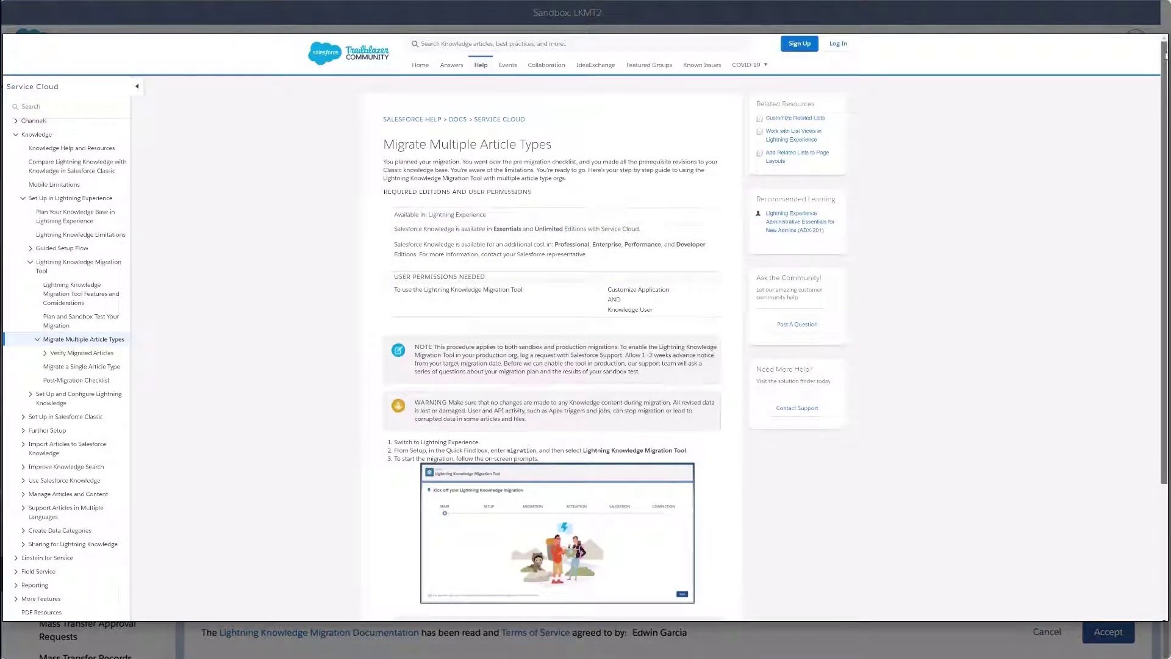
{"action": "left_click_drag", "start_coordinate": [1165, 55], "coordinate": [1082, 134]}
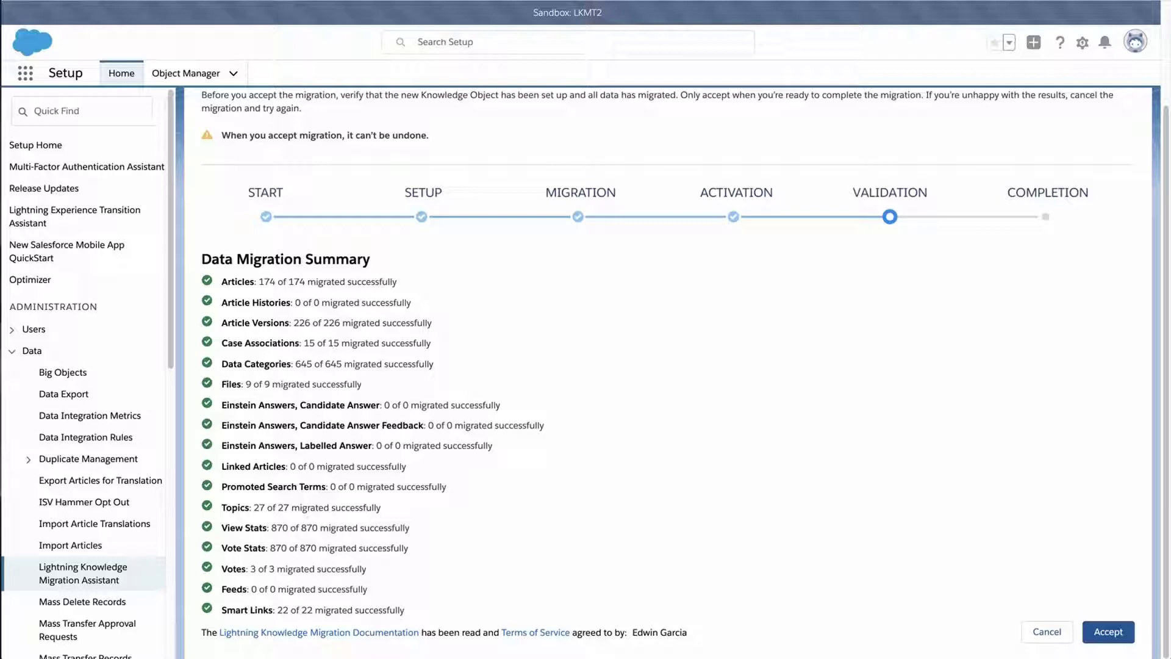
Step: Accept the migration results and confirm permanent deletion of the old article types
{"action": "left_click", "coordinate": [1106, 632]}
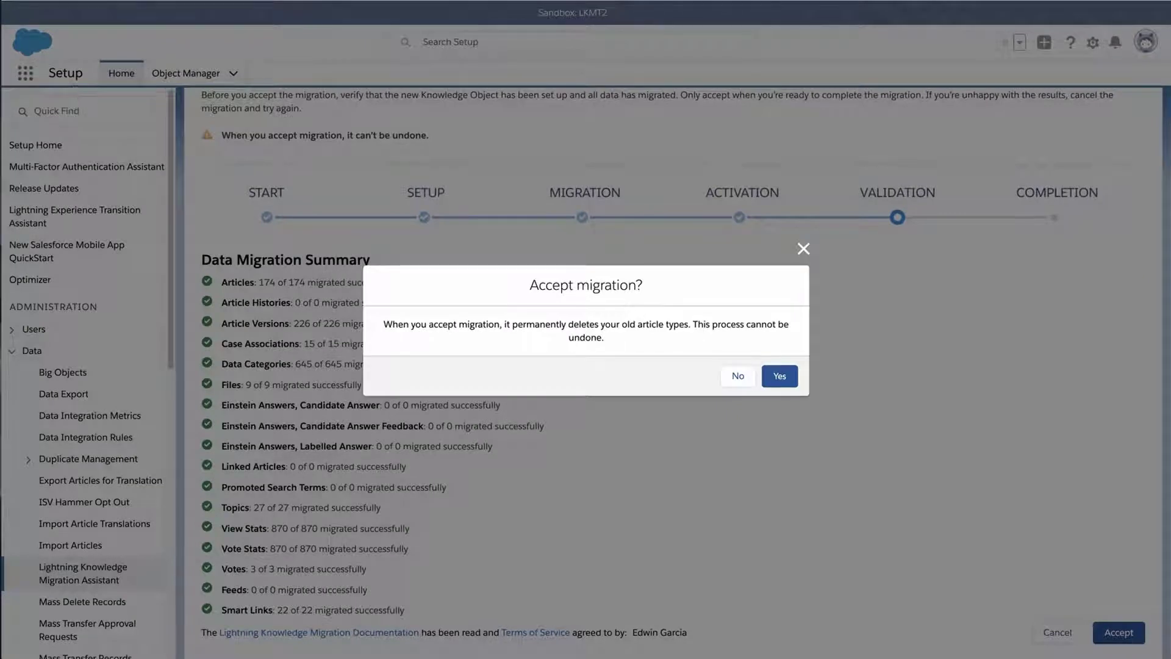
{"action": "left_click", "coordinate": [781, 373]}
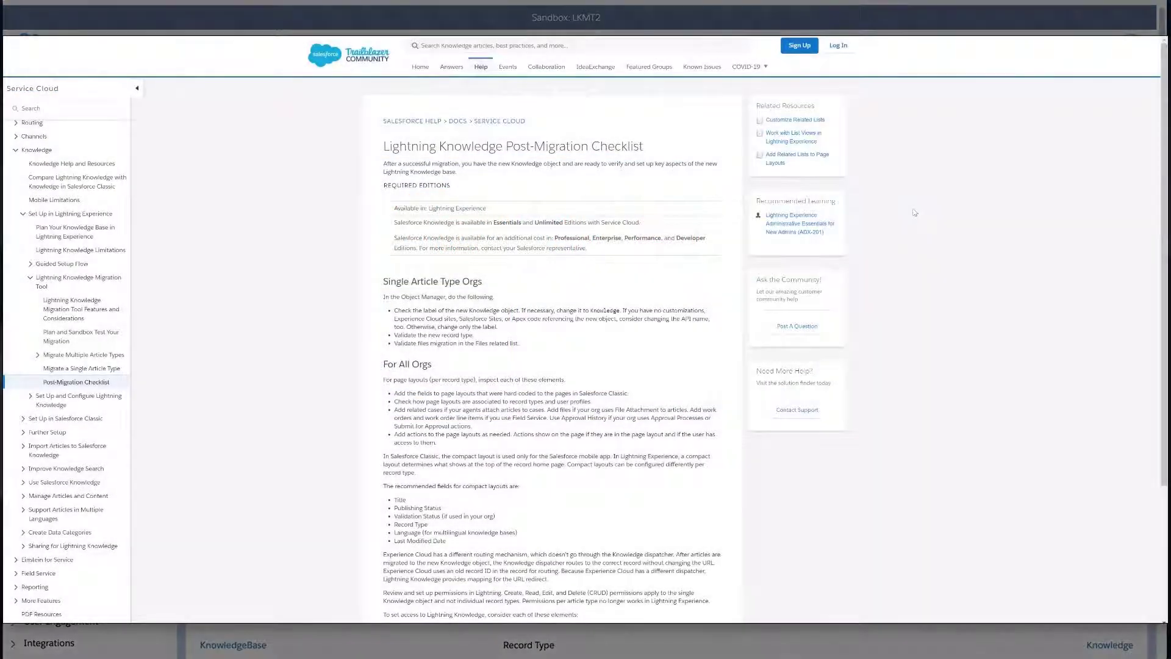
{"action": "scroll", "coordinate": [915, 212], "scroll_direction": "down", "scroll_amount": 1}
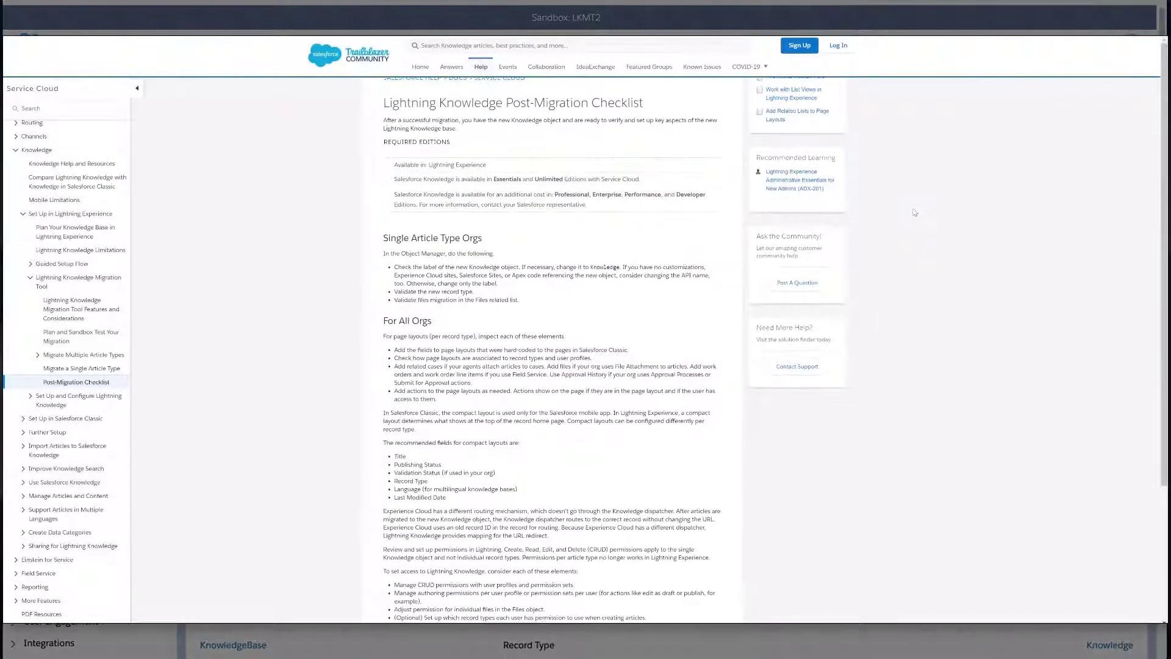
{"action": "scroll", "coordinate": [915, 213], "scroll_direction": "down", "scroll_amount": 2}
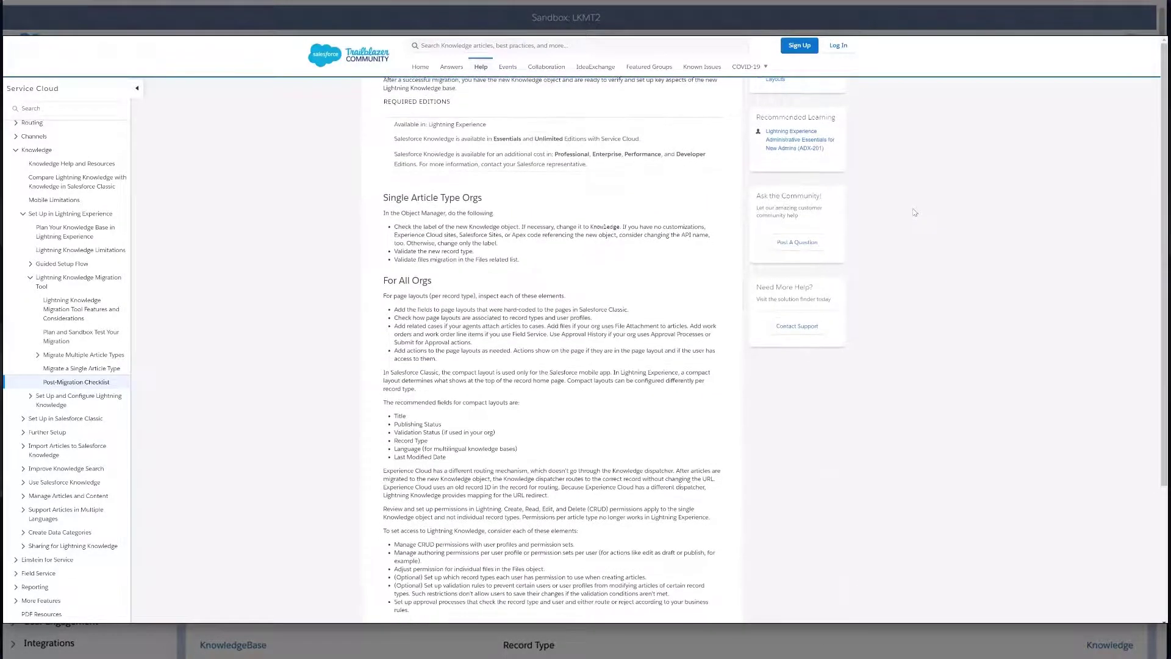
{"action": "scroll", "coordinate": [915, 212], "scroll_direction": "down", "scroll_amount": 1}
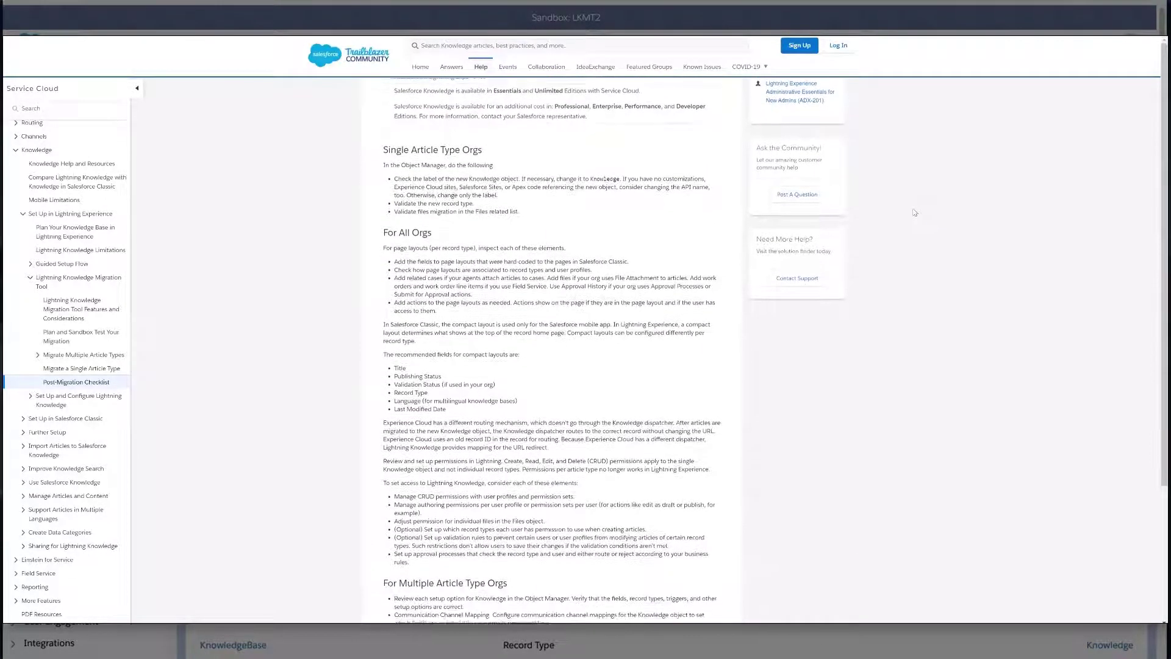
{"action": "scroll", "coordinate": [915, 212], "scroll_direction": "down", "scroll_amount": 1}
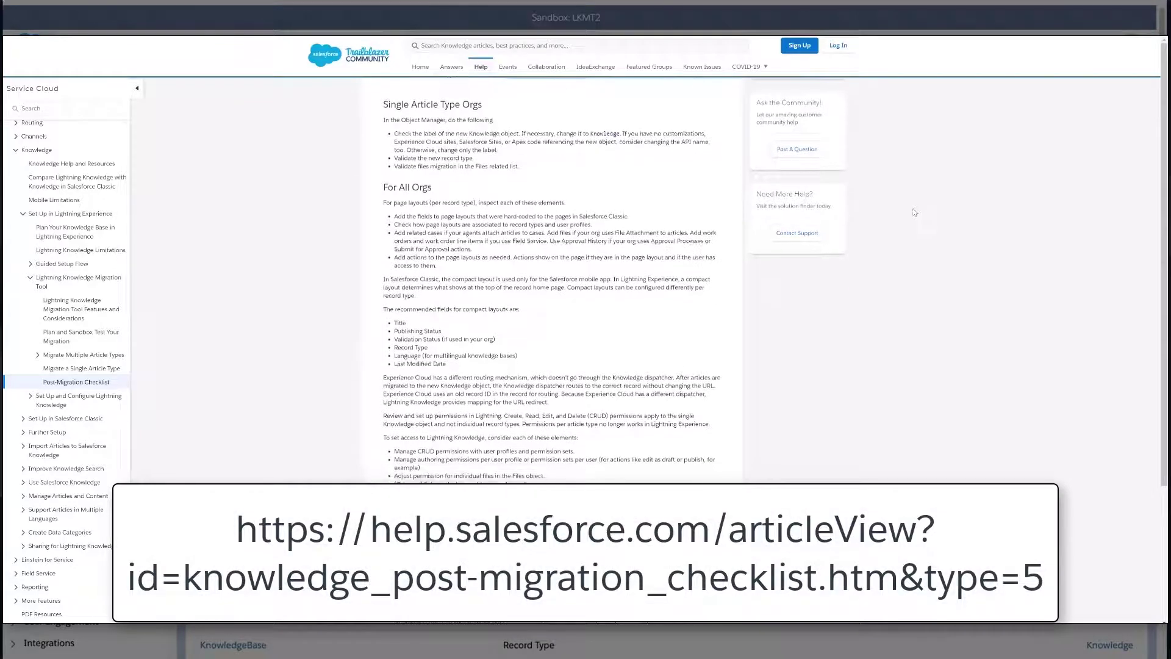
{"action": "scroll", "coordinate": [914, 212], "scroll_direction": "down", "scroll_amount": 2}
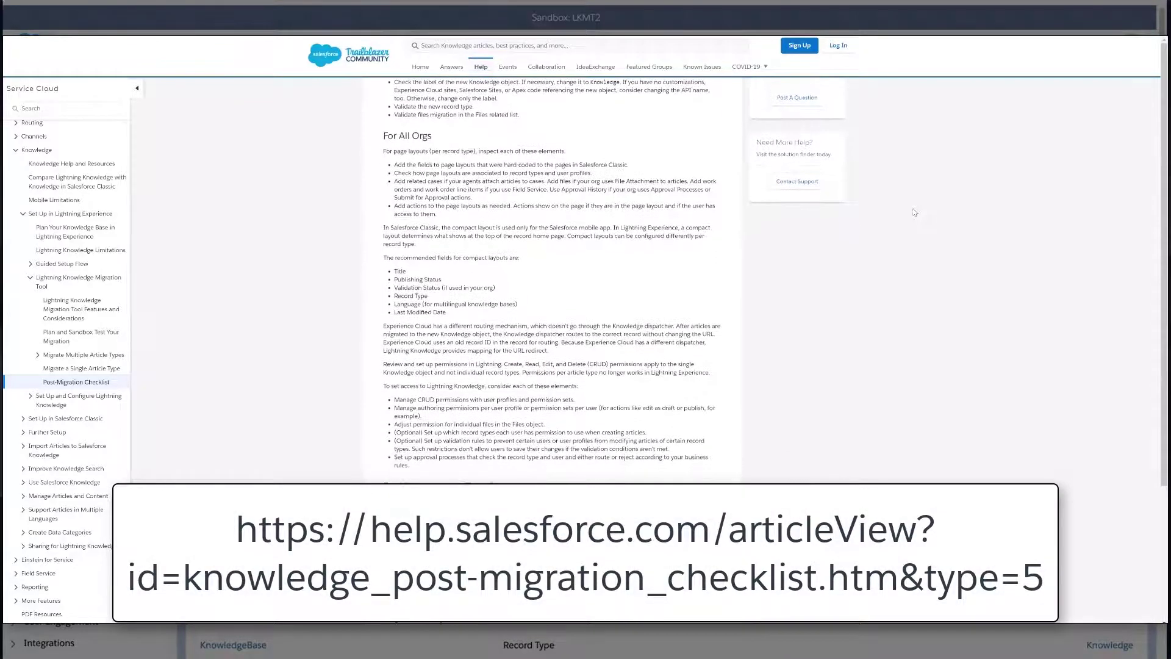
{"action": "scroll", "coordinate": [915, 212], "scroll_direction": "down", "scroll_amount": 2}
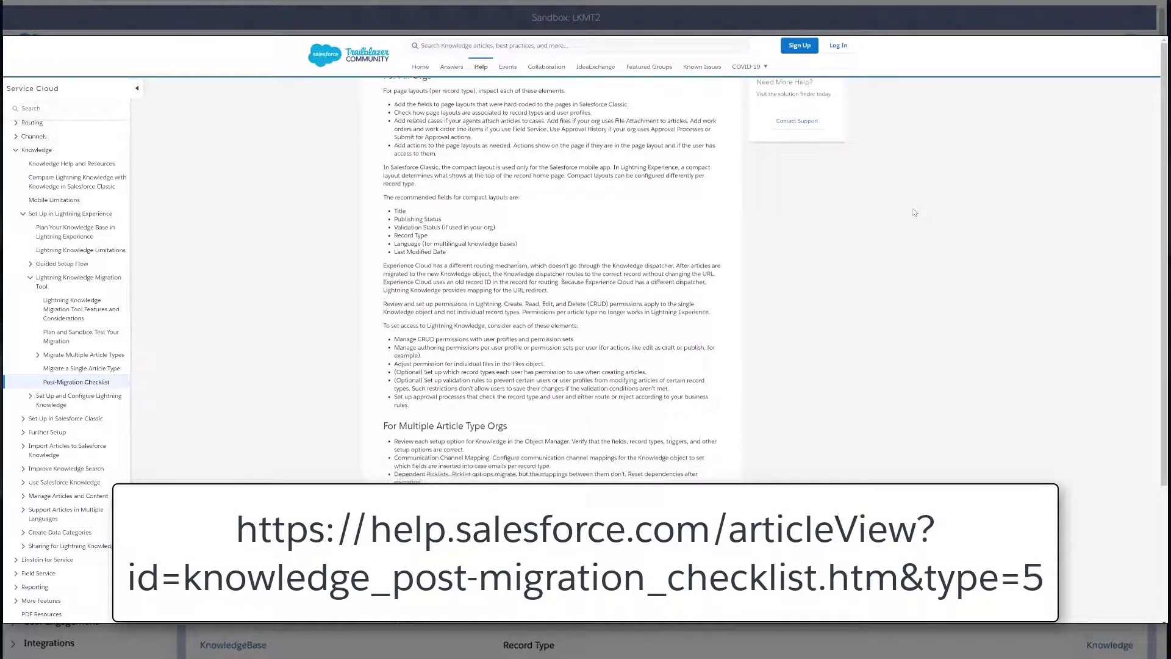
{"action": "scroll", "coordinate": [915, 212], "scroll_direction": "down", "scroll_amount": 1}
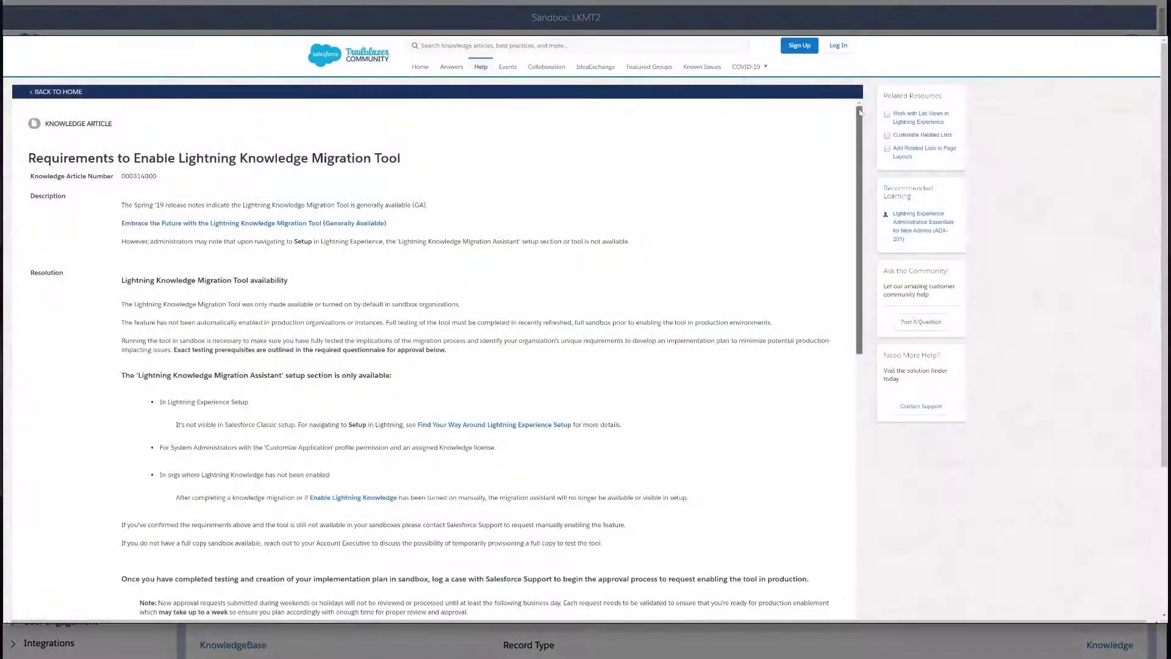
{"action": "left_click_drag", "start_coordinate": [859, 113], "coordinate": [858, 219]}
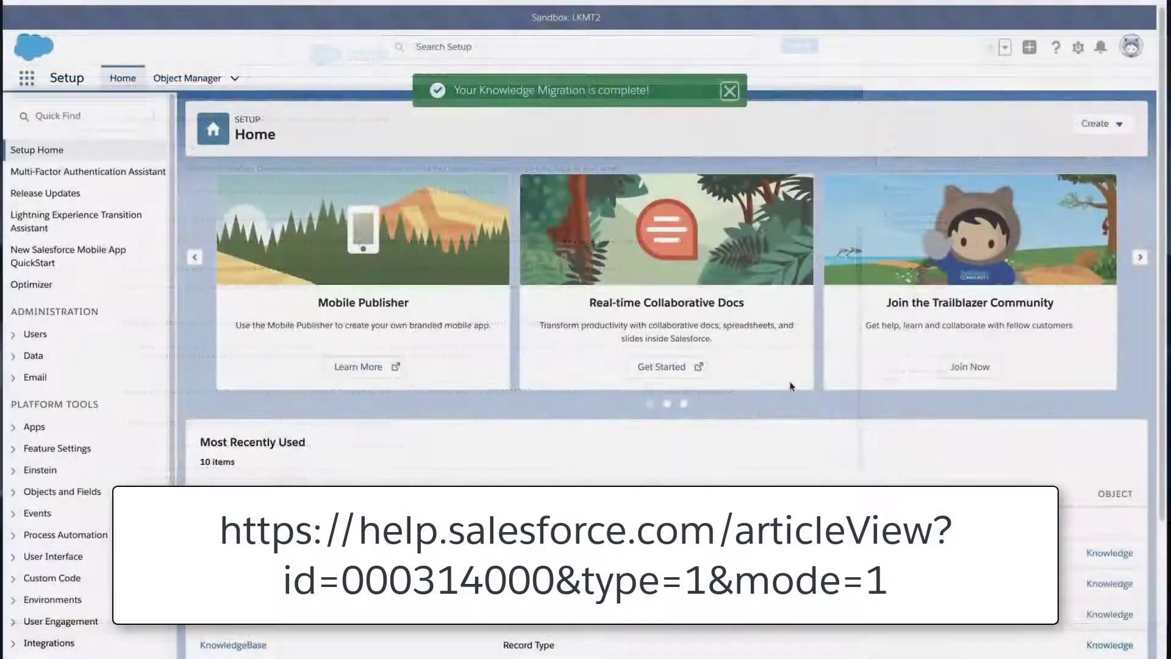